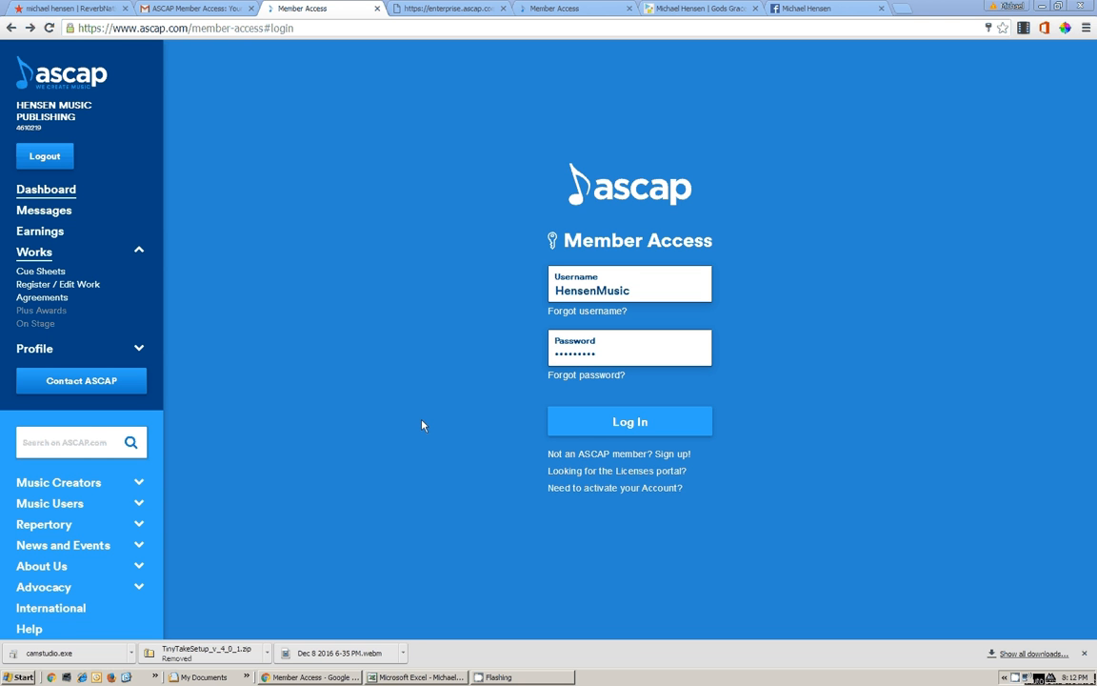
Log in, then open Register a Title from Works > Register / Edit Work
{"action": "left_click", "coordinate": [607, 428]}
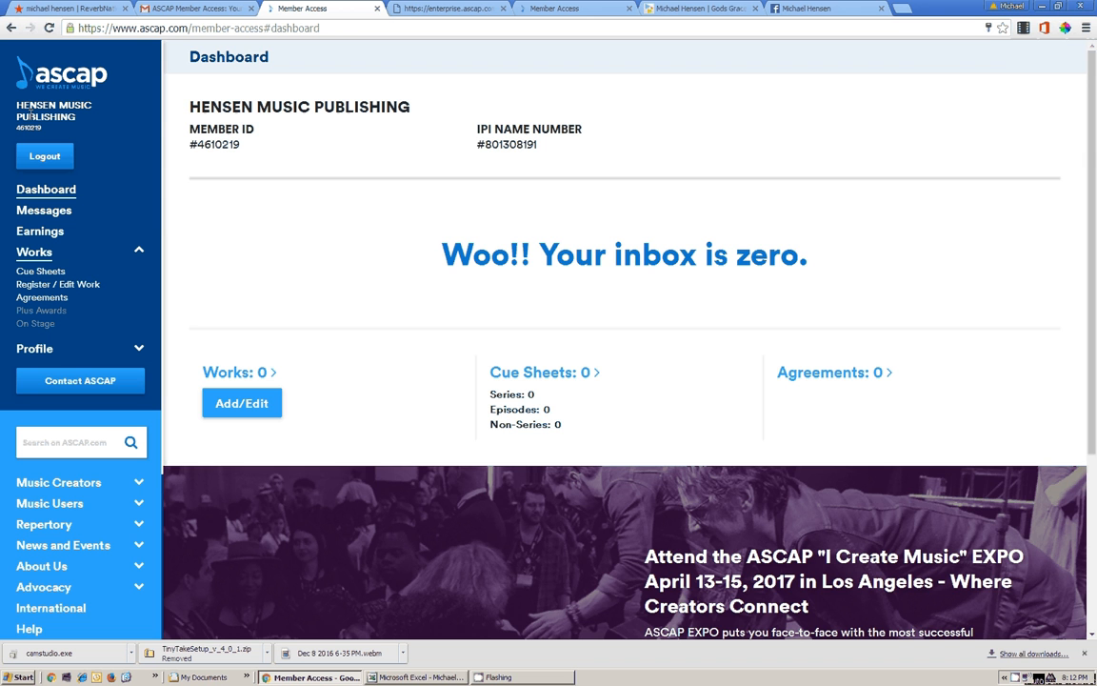
{"action": "left_click", "coordinate": [27, 255]}
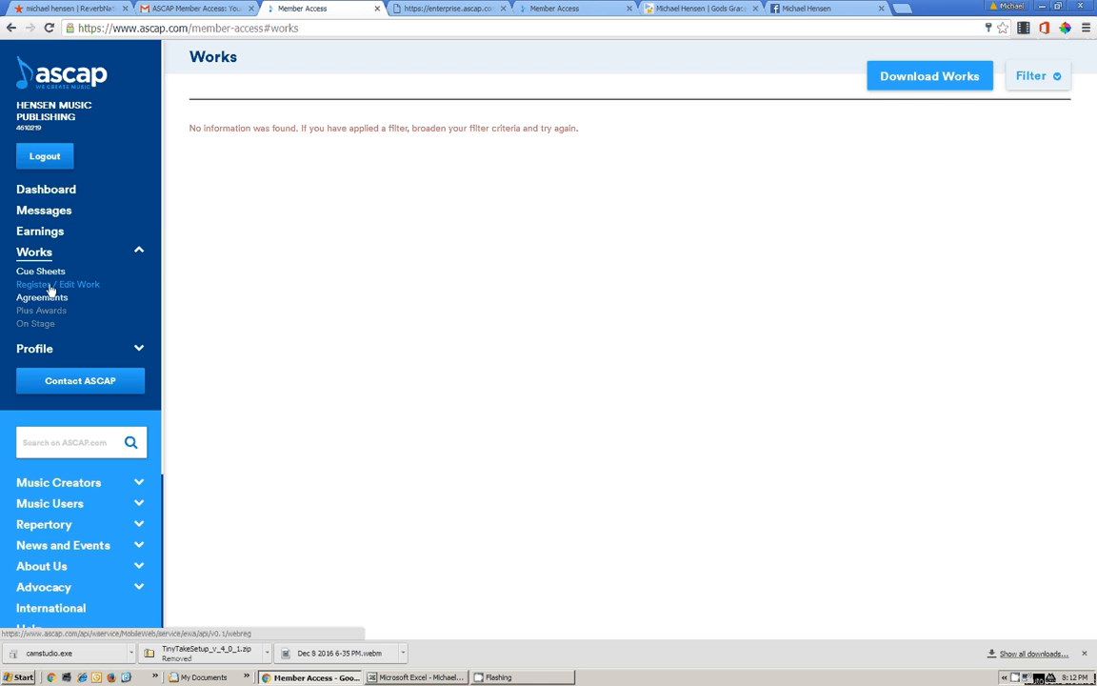
{"action": "left_click", "coordinate": [51, 284]}
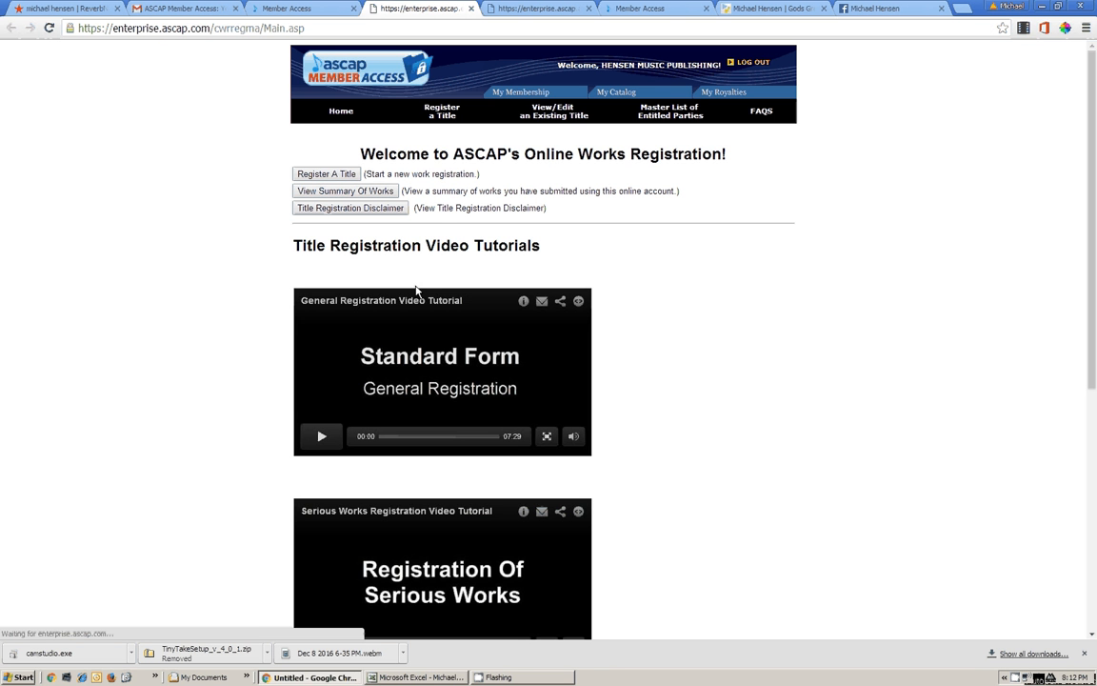
{"action": "left_click", "coordinate": [442, 115]}
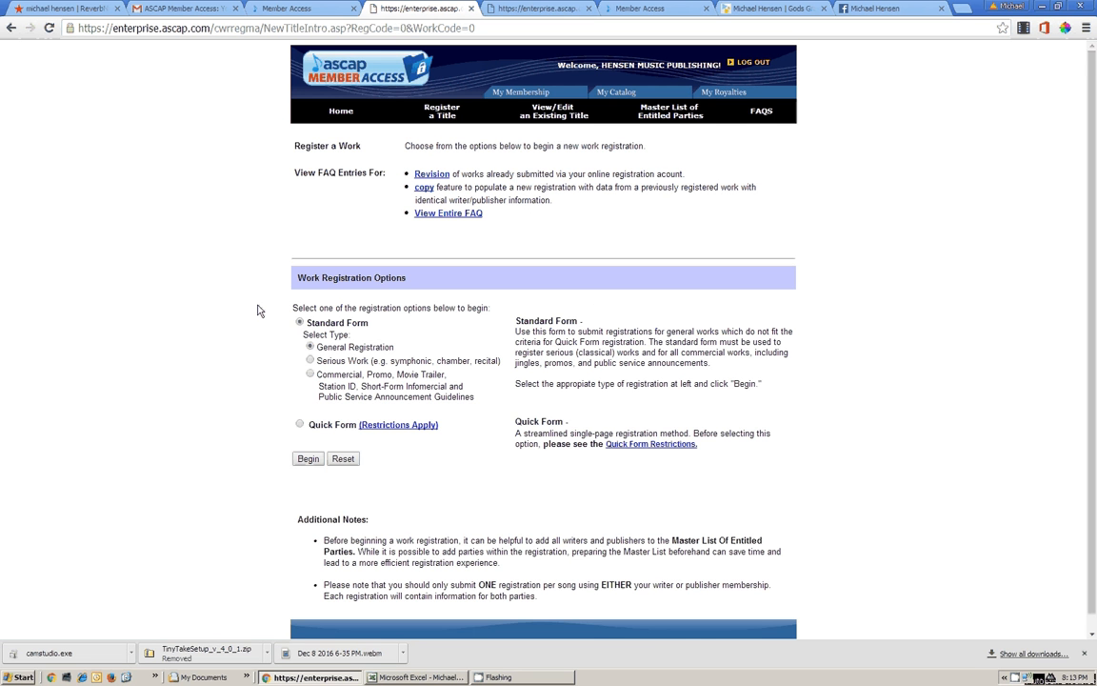
Begin a Standard Form General Registration to bring up the questionnaire
{"action": "scroll", "coordinate": [341, 277], "scroll_direction": "down", "scroll_amount": 1}
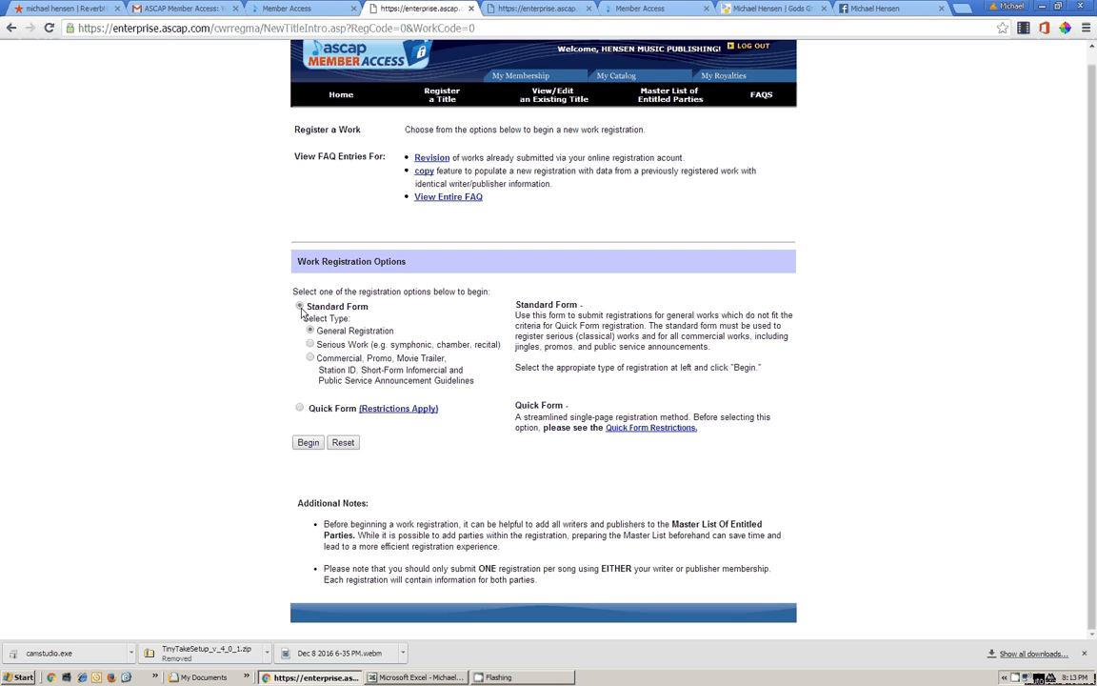
{"action": "left_click", "coordinate": [308, 443]}
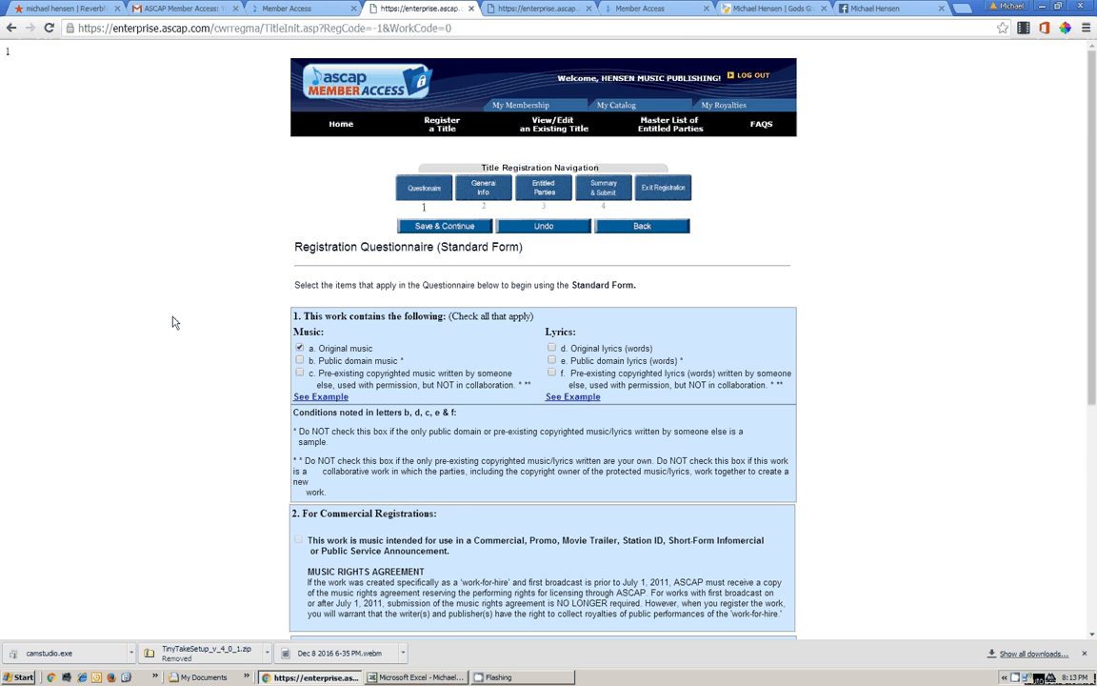
Tick 'd. Original lyrics (words)' in section 1 of the questionnaire
{"action": "scroll", "coordinate": [181, 314], "scroll_direction": "down", "scroll_amount": 3}
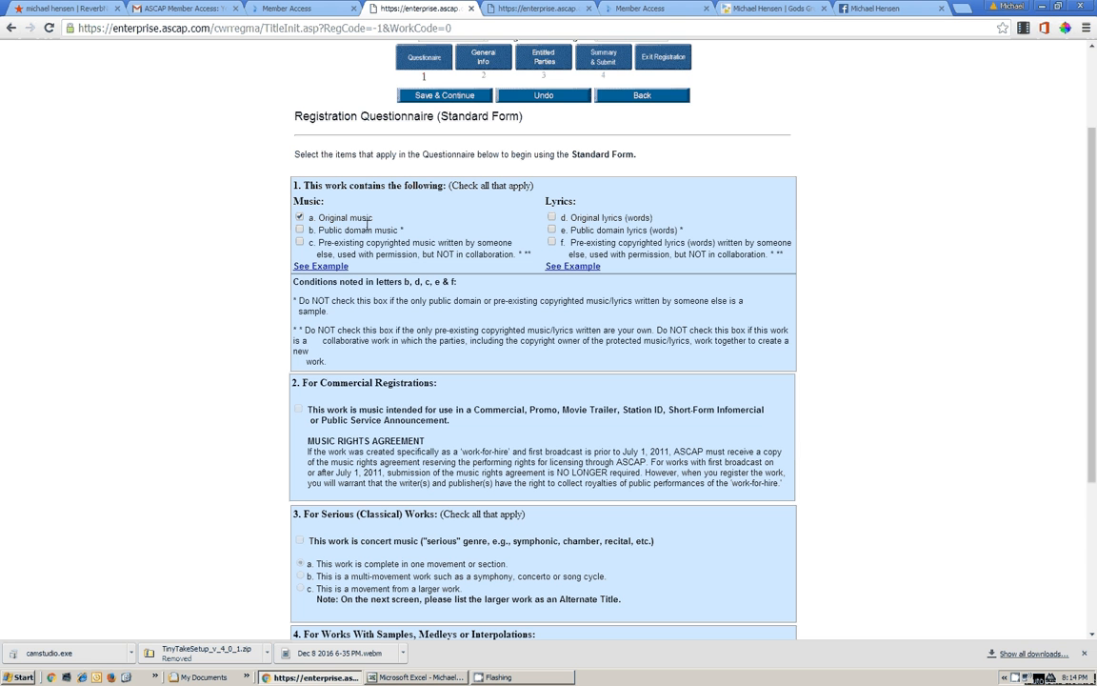
{"action": "left_click", "coordinate": [567, 220]}
{"action": "scroll", "coordinate": [336, 148], "scroll_direction": "down", "scroll_amount": 2}
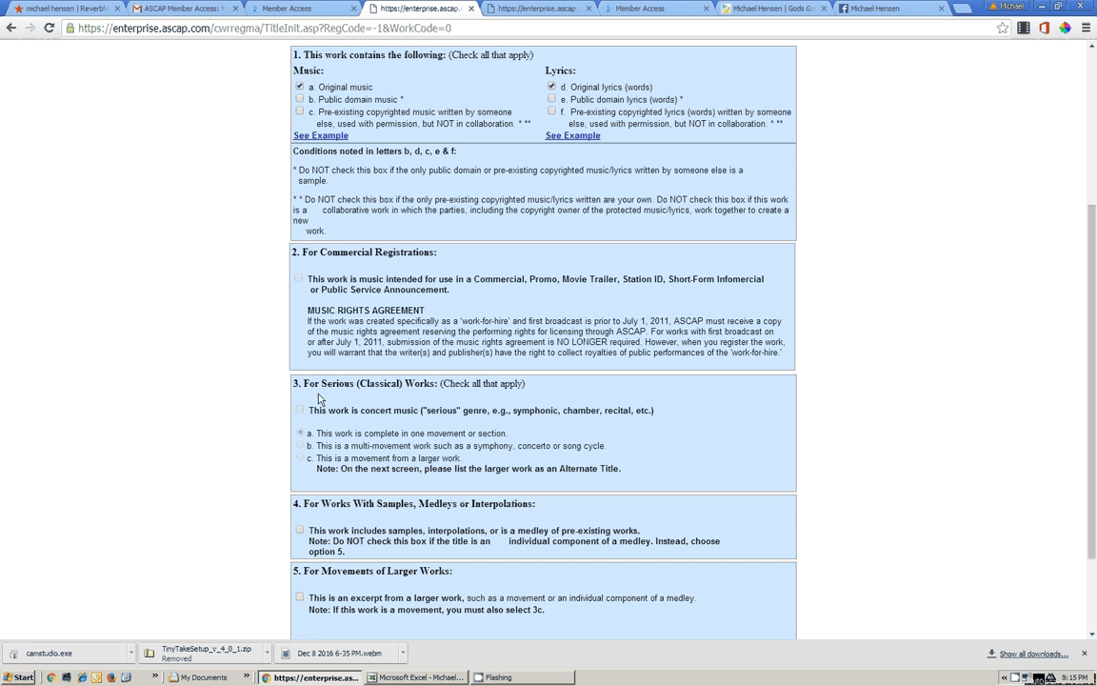
{"action": "scroll", "coordinate": [381, 352], "scroll_direction": "down", "scroll_amount": 1}
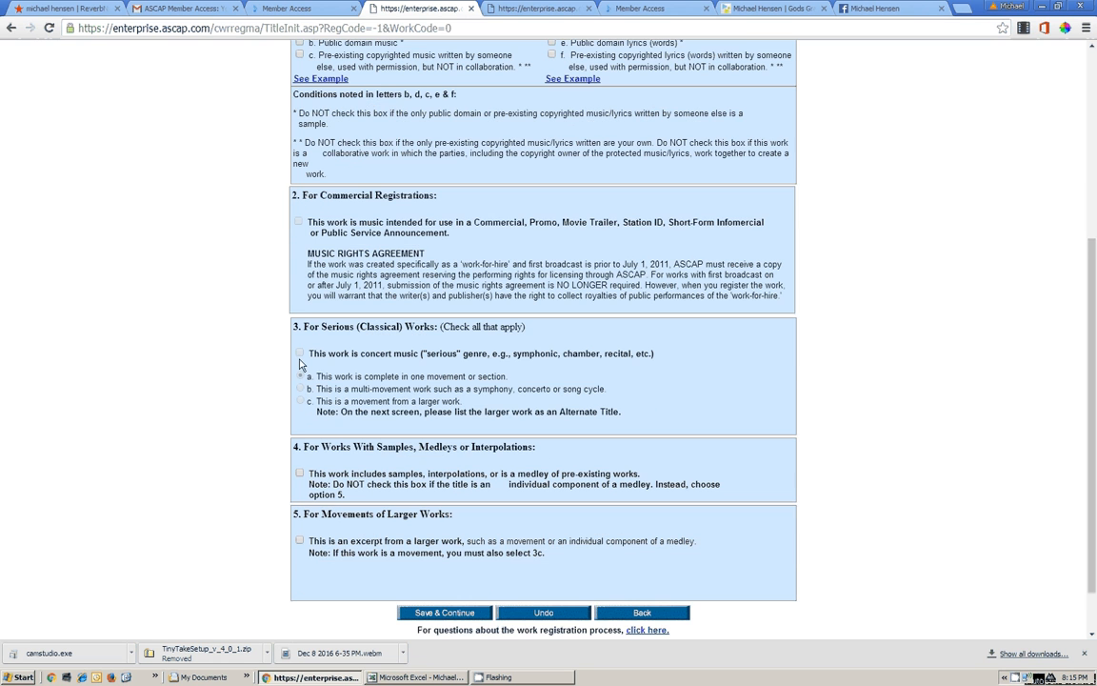
{"action": "scroll", "coordinate": [324, 343], "scroll_direction": "down", "scroll_amount": 1}
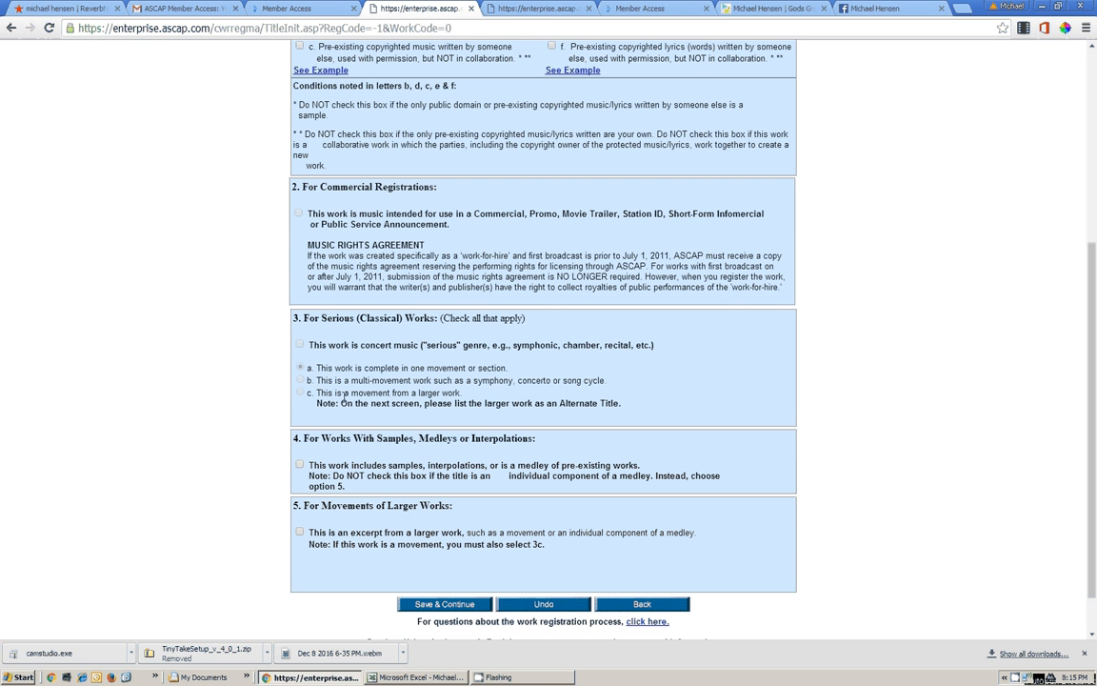
{"action": "scroll", "coordinate": [344, 393], "scroll_direction": "down", "scroll_amount": 1}
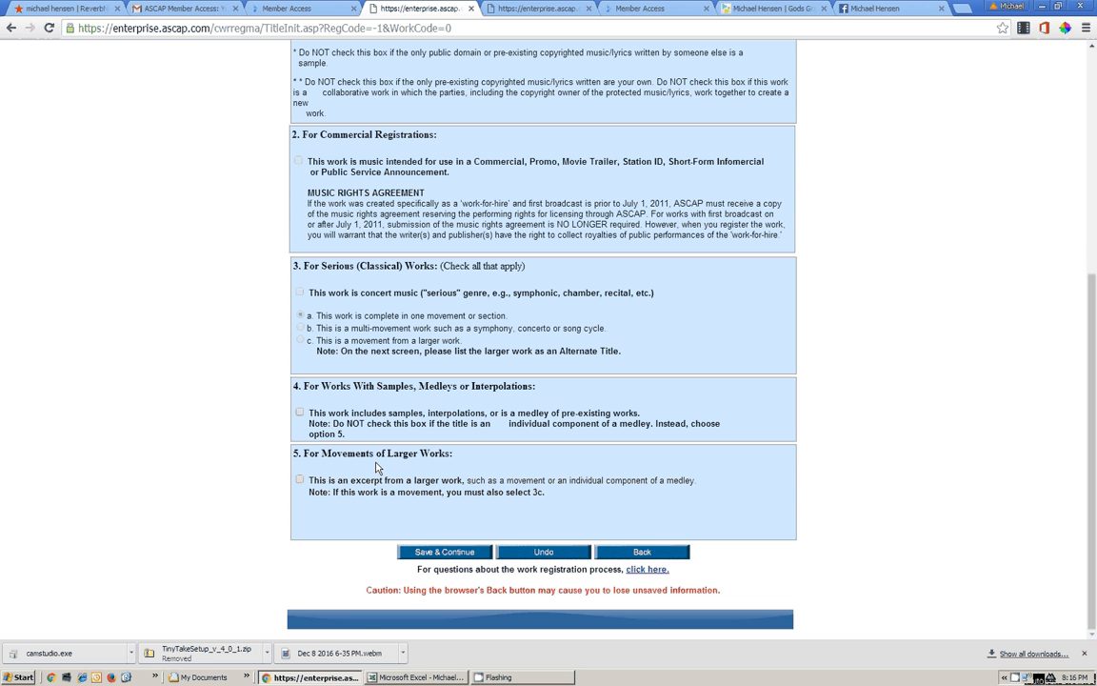
Save the questionnaire and enter 'America' as the Work Title
{"action": "left_click", "coordinate": [457, 553]}
{"action": "scroll", "coordinate": [471, 402], "scroll_direction": "down", "scroll_amount": 1}
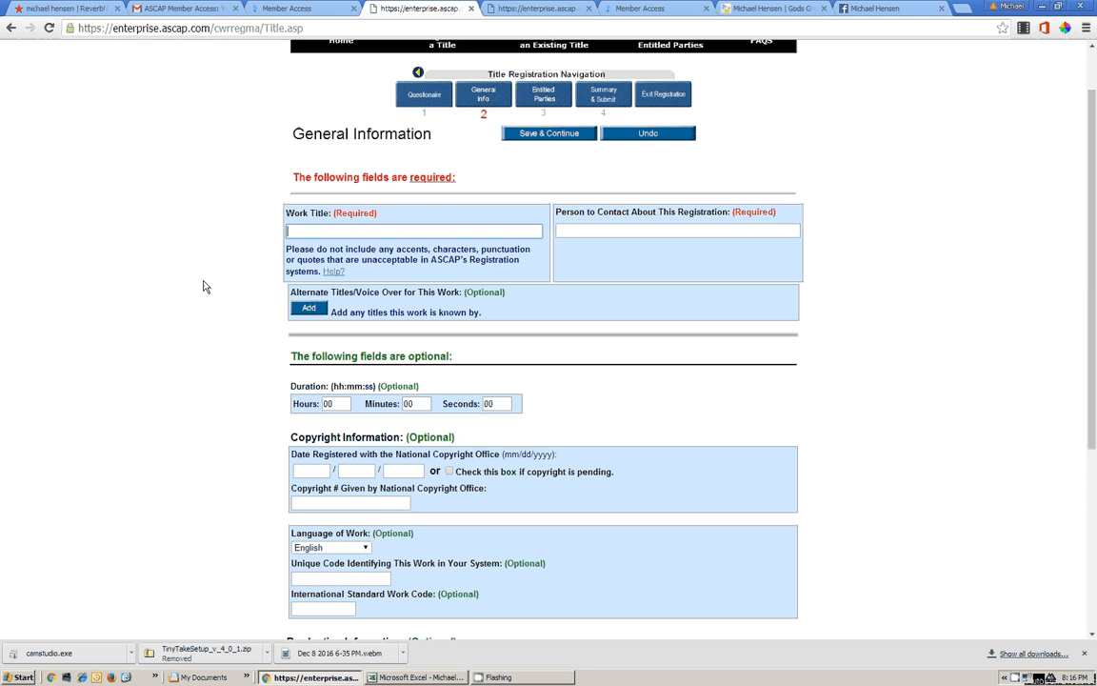
{"action": "type", "text": "A"}
{"action": "type", "text": "merc"}
{"action": "type", "text": "ia"}
{"action": "key", "text": "BackSpace"}
{"action": "key", "text": "BackSpace"}
{"action": "type", "text": "ia"}
Fill in the contact person's name and bring up the song catalog spreadsheet
{"action": "left_click", "coordinate": [656, 229]}
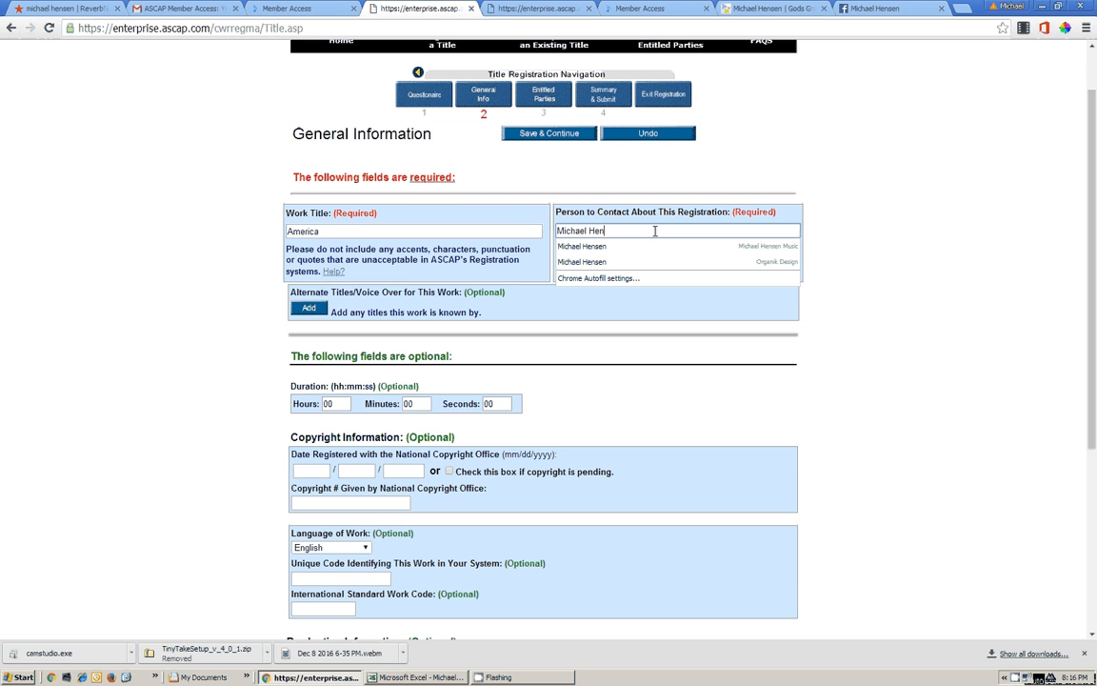
{"action": "left_click", "coordinate": [266, 247]}
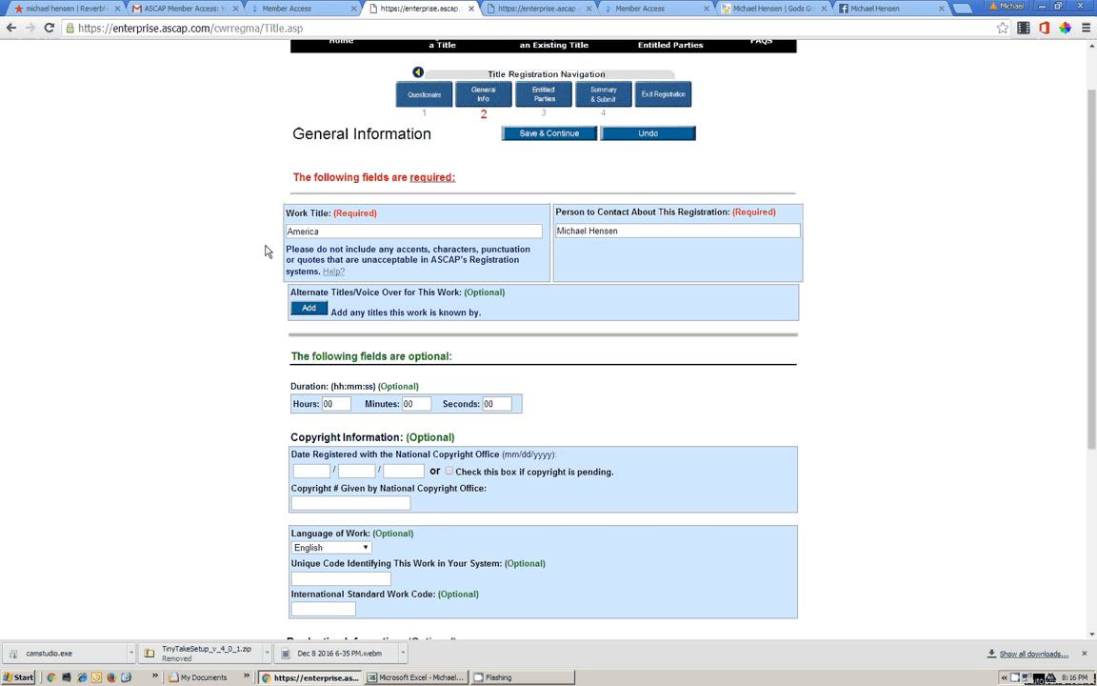
{"action": "scroll", "coordinate": [201, 325], "scroll_direction": "down", "scroll_amount": 2}
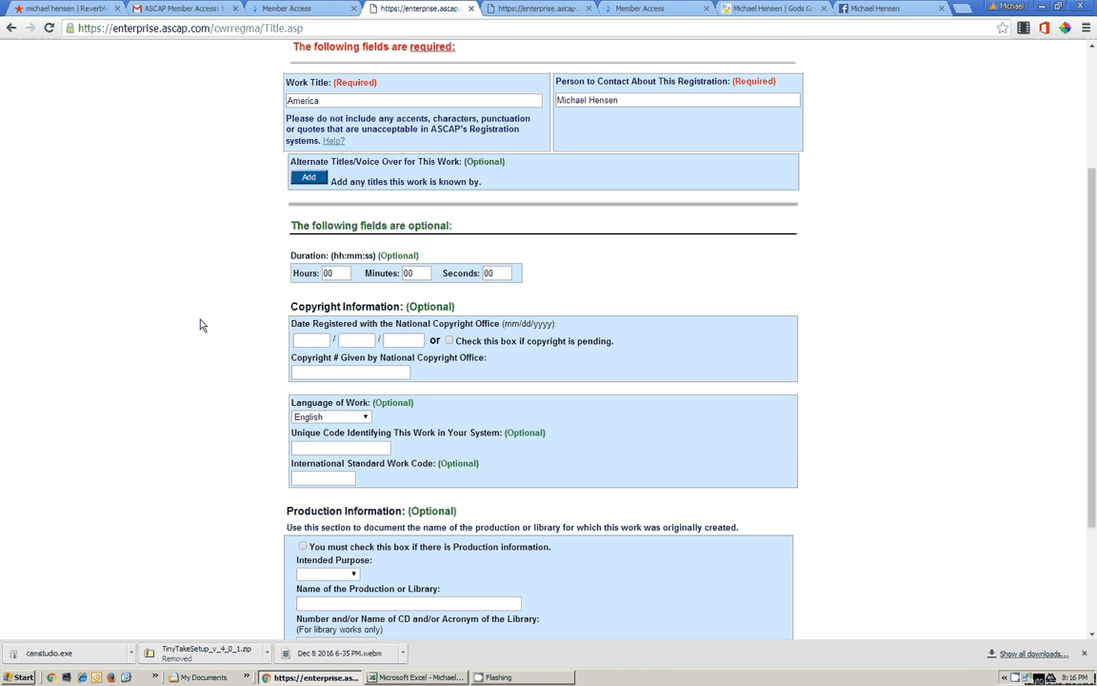
{"action": "key", "text": "Tab"}
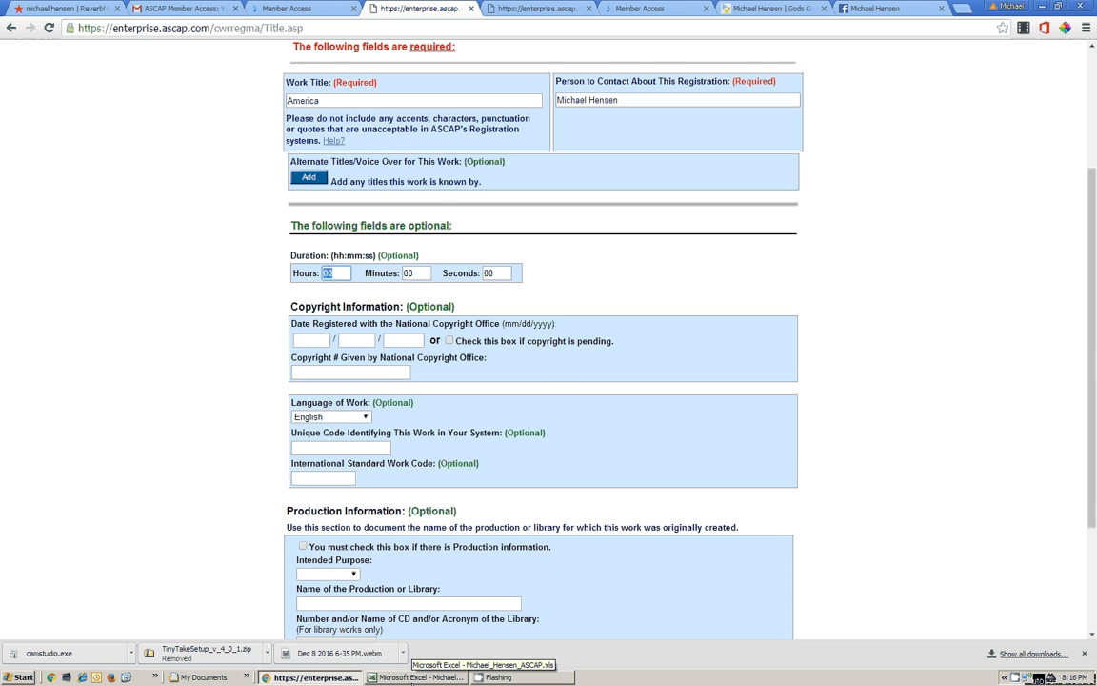
{"action": "left_click", "coordinate": [420, 677]}
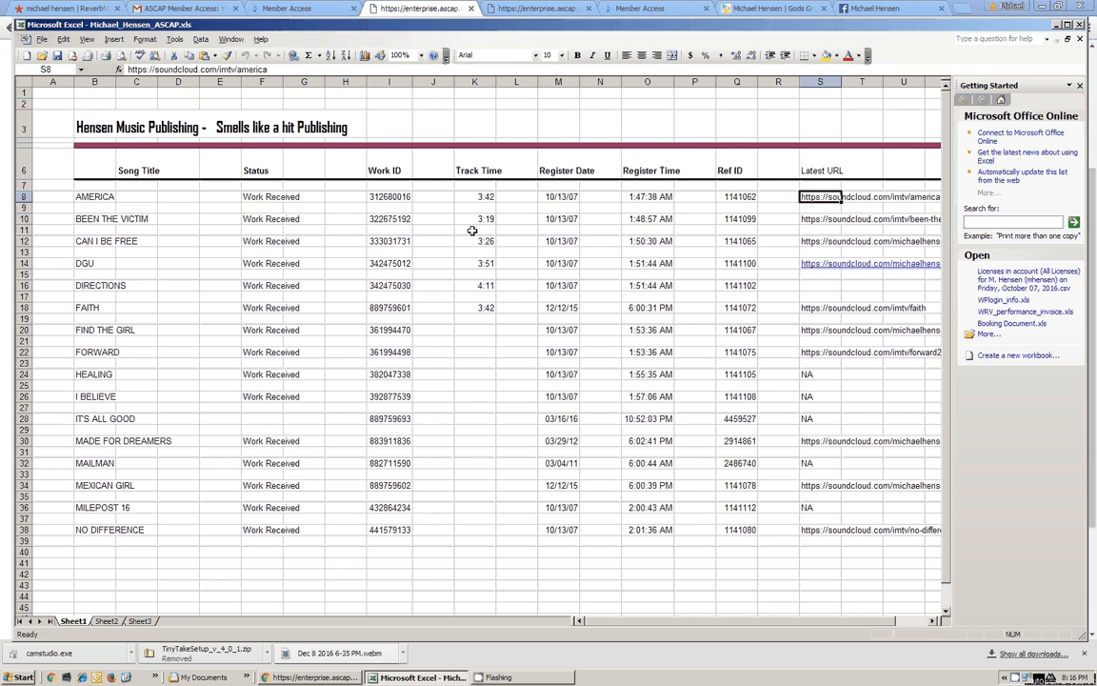
Set the work's duration to 3 minutes 42 seconds
{"action": "left_click", "coordinate": [1056, 27]}
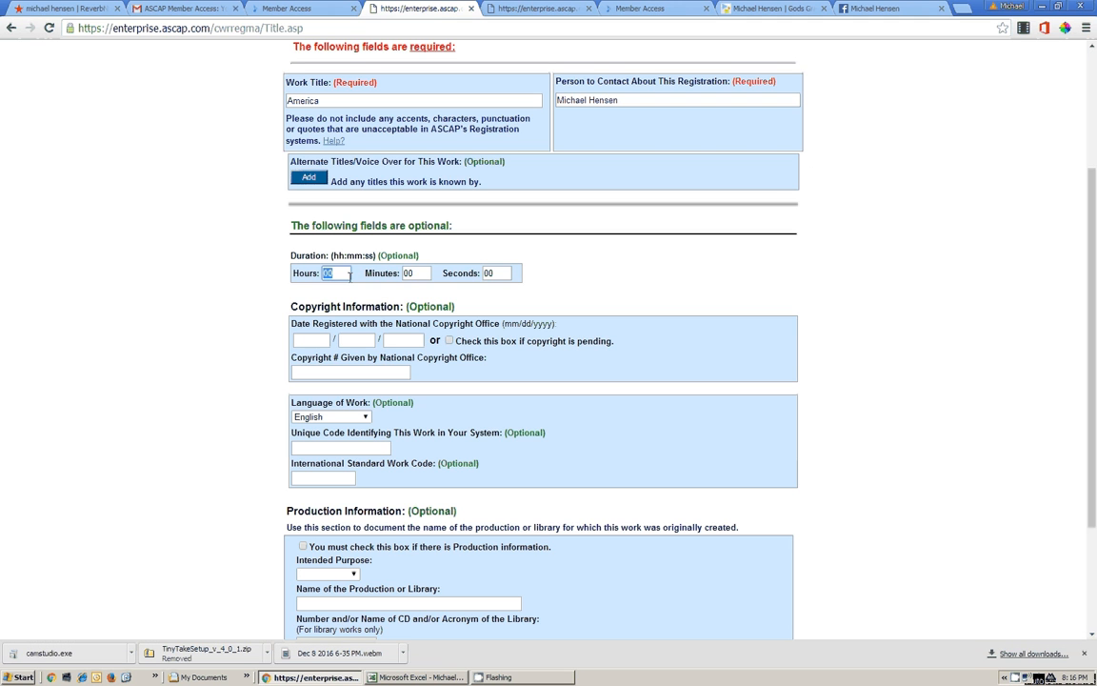
{"action": "left_click", "coordinate": [413, 273]}
{"action": "type", "text": "3"}
{"action": "type", "text": "4"}
{"action": "type", "text": "2"}
Look up AMERICA's register date 10/13/2007 in cell M8 and enter copyright month 10
{"action": "left_click", "coordinate": [387, 678]}
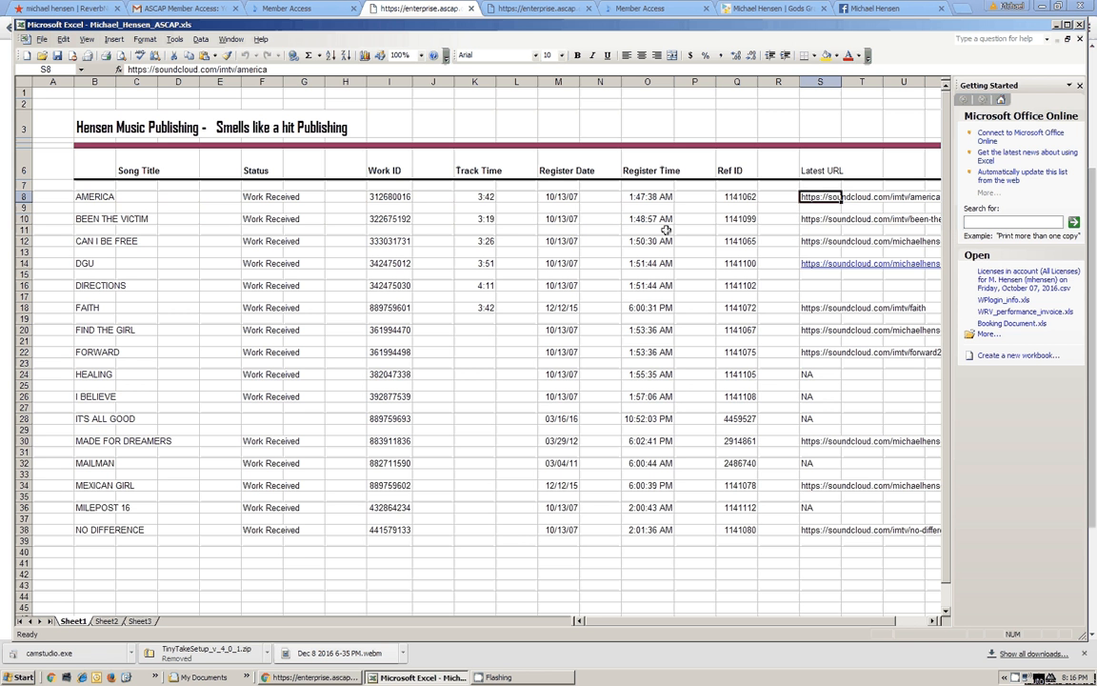
{"action": "double_click", "coordinate": [566, 196]}
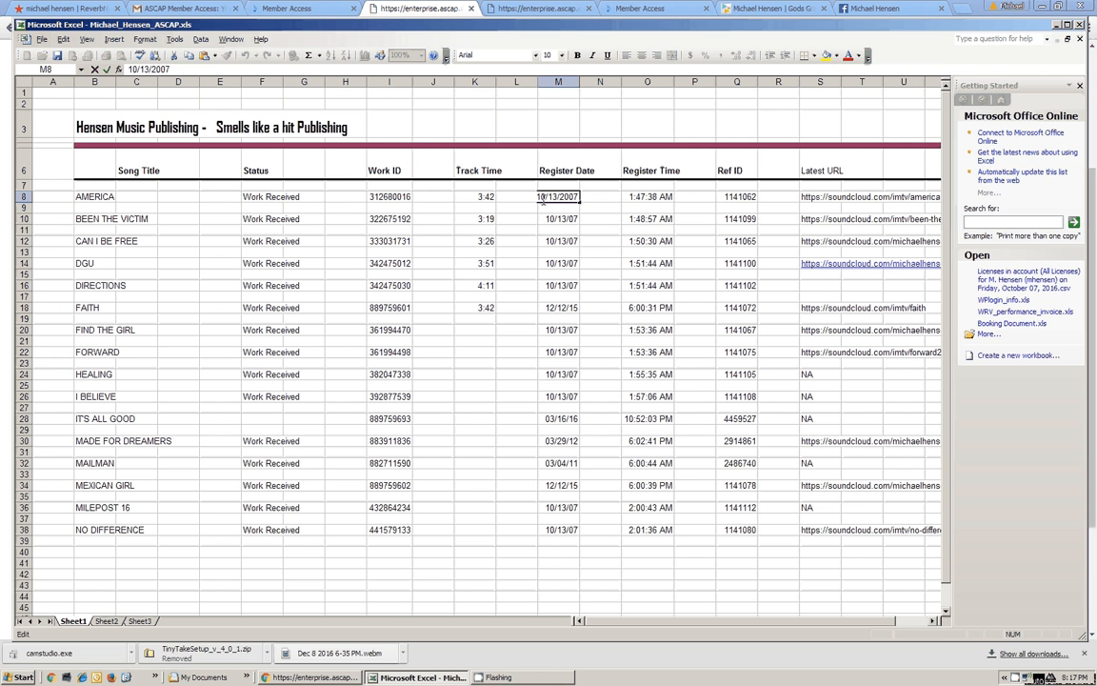
{"action": "left_click_drag", "start_coordinate": [542, 198], "coordinate": [578, 196]}
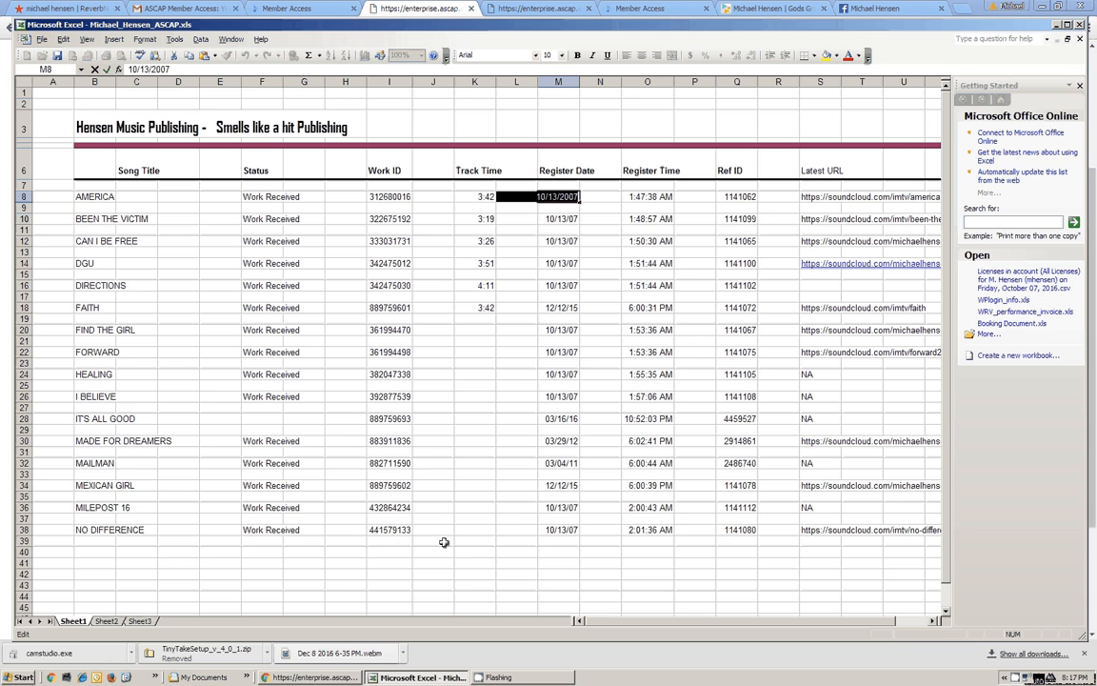
{"action": "key", "text": "alt+Tab"}
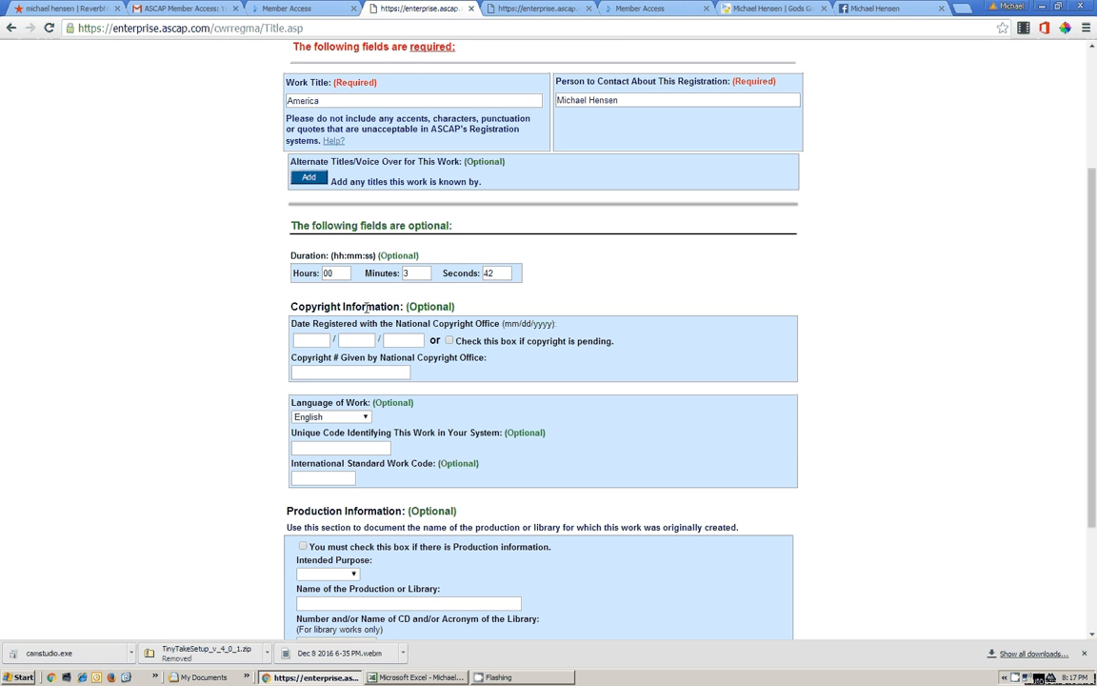
{"action": "left_click", "coordinate": [314, 341]}
{"action": "type", "text": "10"}
{"action": "left_click", "coordinate": [380, 682]}
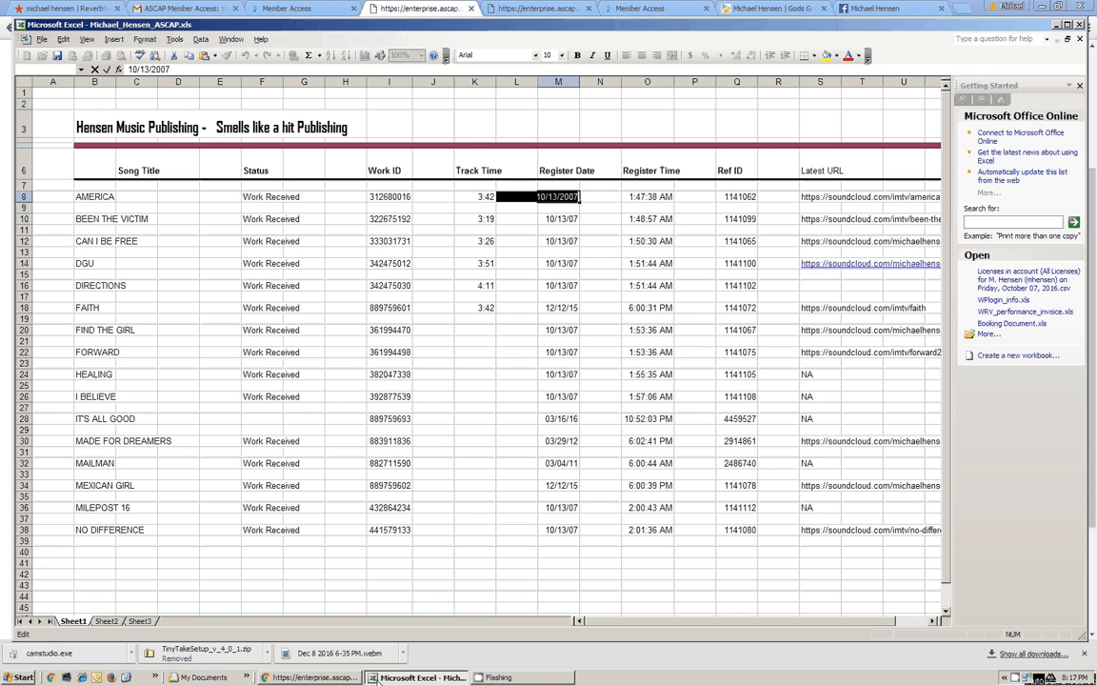
{"action": "left_click", "coordinate": [315, 677]}
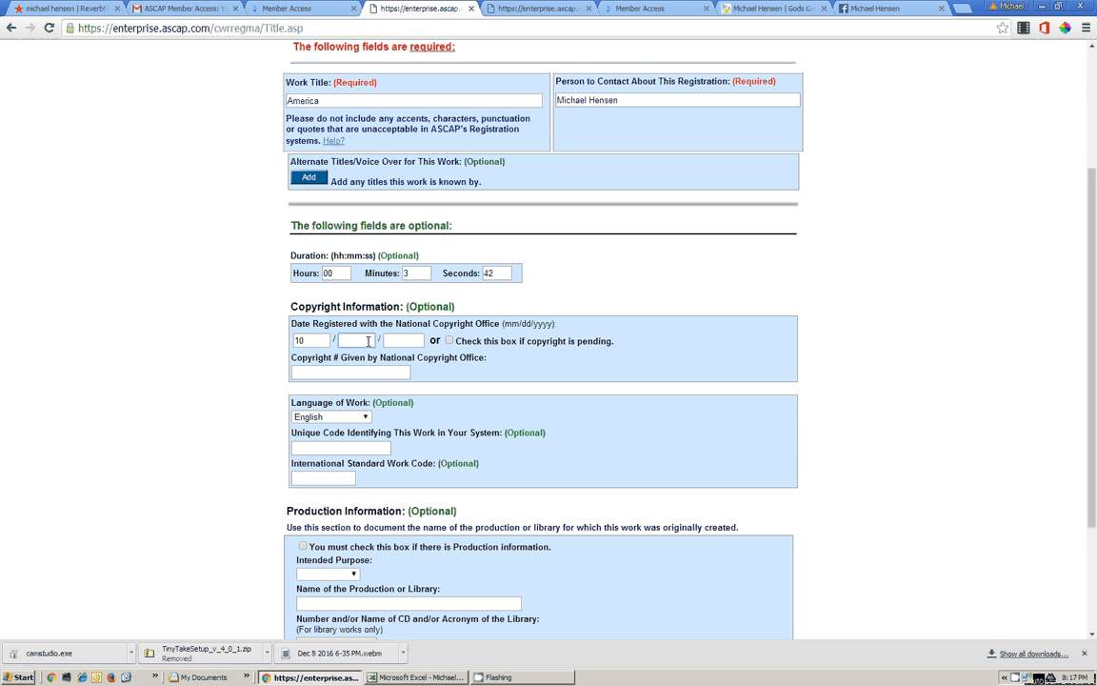
{"action": "left_click", "coordinate": [367, 341]}
Complete the copyright date as 10/13/2007 and place the caret in the Copyright # field
{"action": "type", "text": "13"}
{"action": "key", "text": "Tab"}
{"action": "type", "text": "2007"}
{"action": "left_click", "coordinate": [379, 370]}
{"action": "left_click_drag", "start_coordinate": [408, 305], "coordinate": [466, 305]}
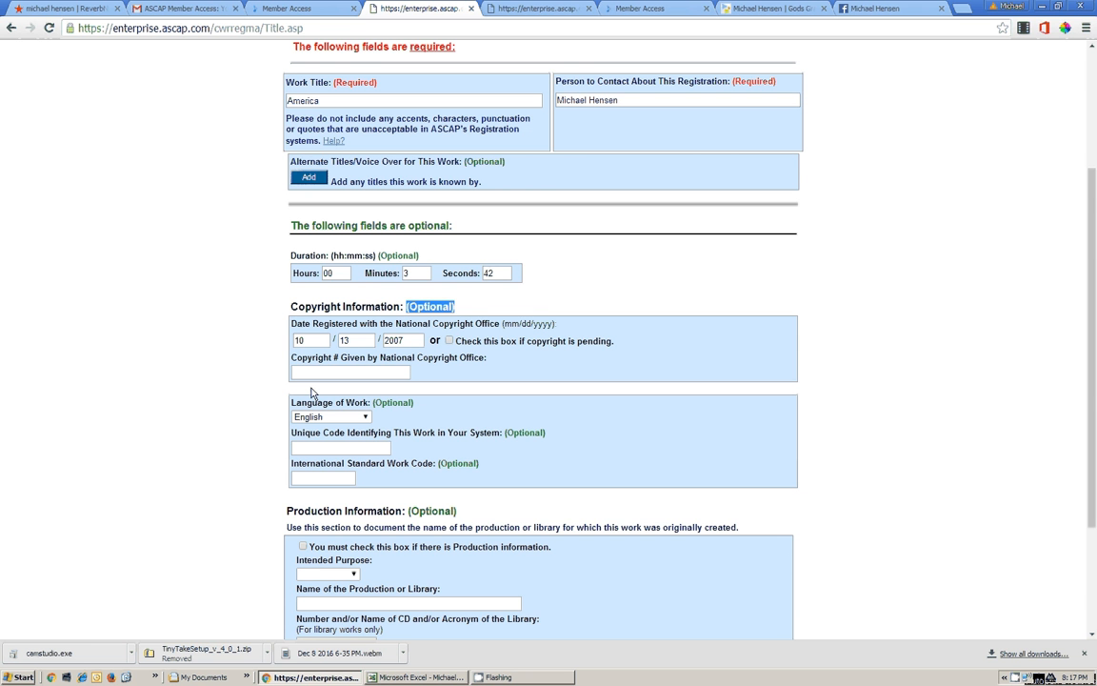
{"action": "left_click", "coordinate": [326, 371]}
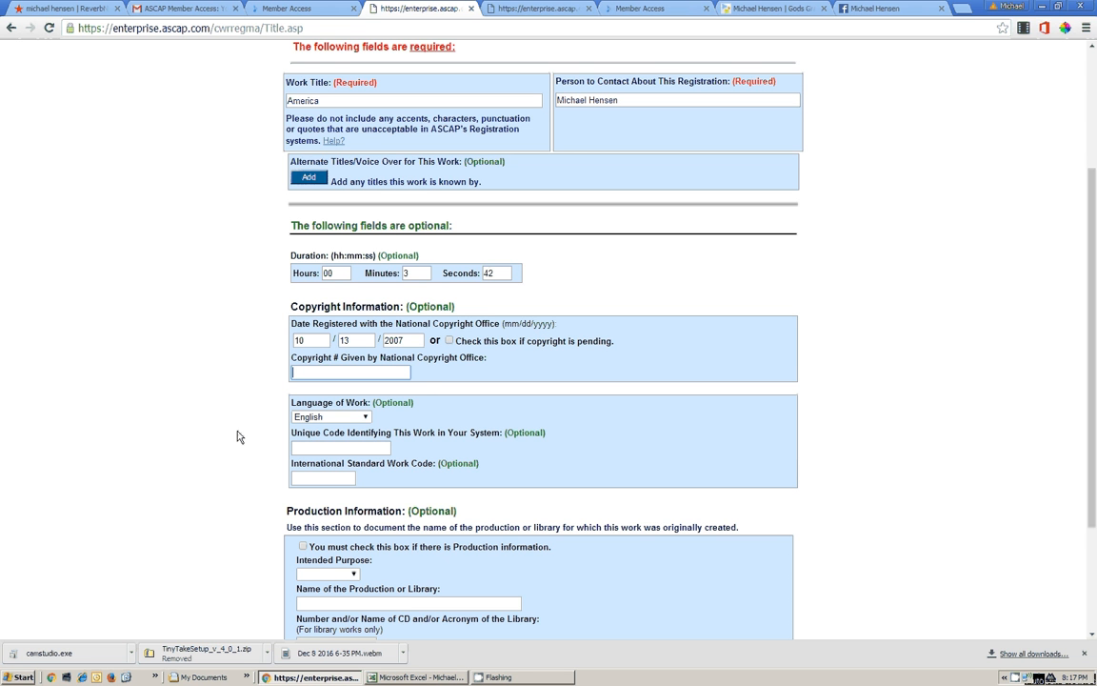
{"action": "scroll", "coordinate": [240, 436], "scroll_direction": "down", "scroll_amount": 3}
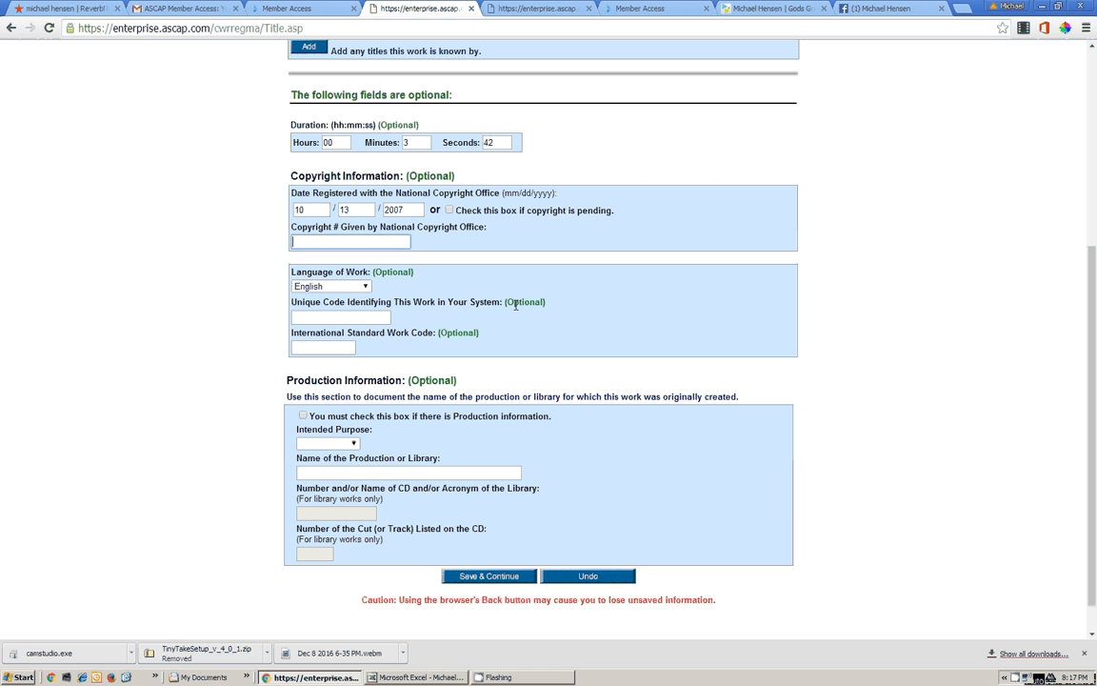
Enter unique code MH200109, leave Intended Purpose unchosen, and save the title form
{"action": "left_click", "coordinate": [337, 316]}
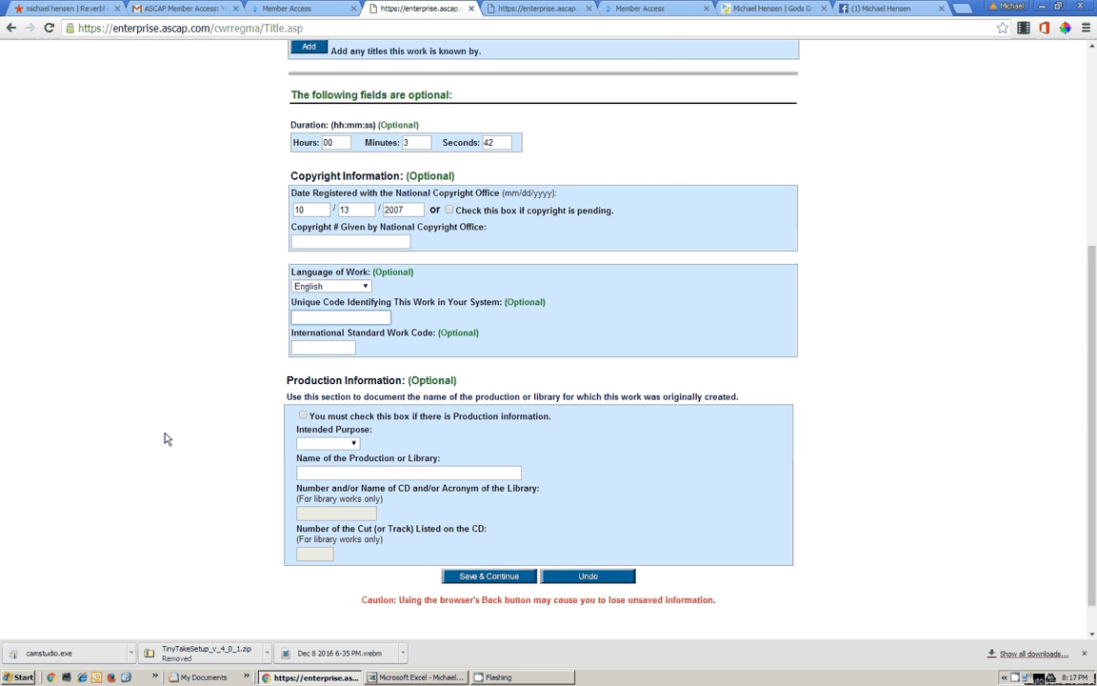
{"action": "type", "text": "MH200109"}
{"action": "left_click", "coordinate": [330, 345]}
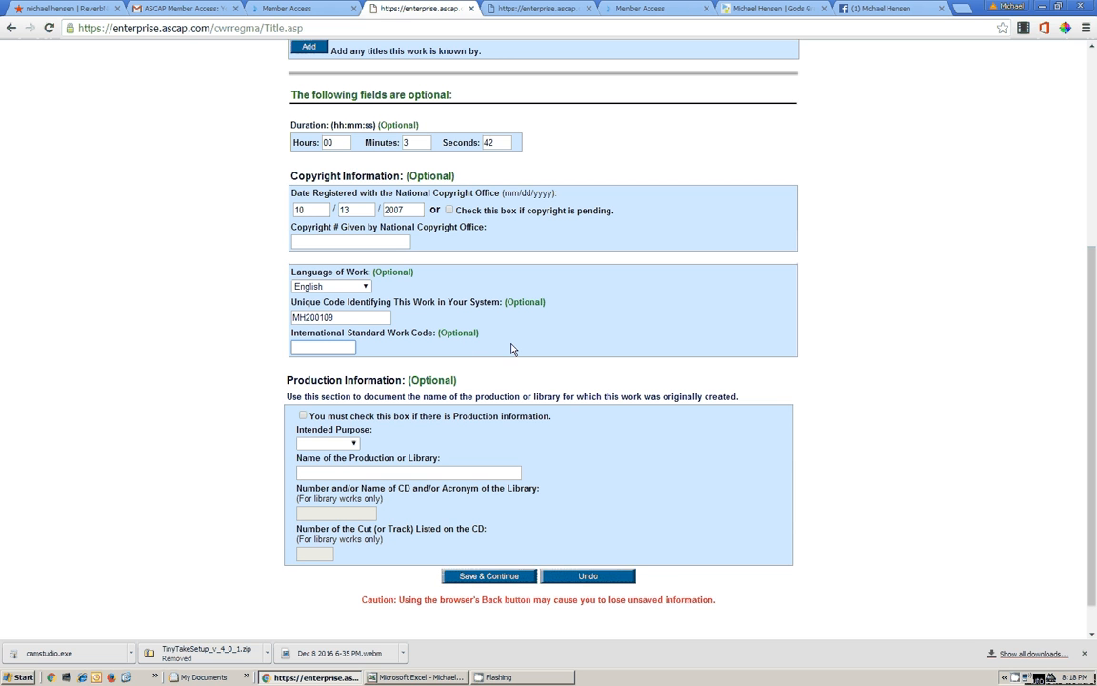
{"action": "scroll", "coordinate": [211, 407], "scroll_direction": "down", "scroll_amount": 1}
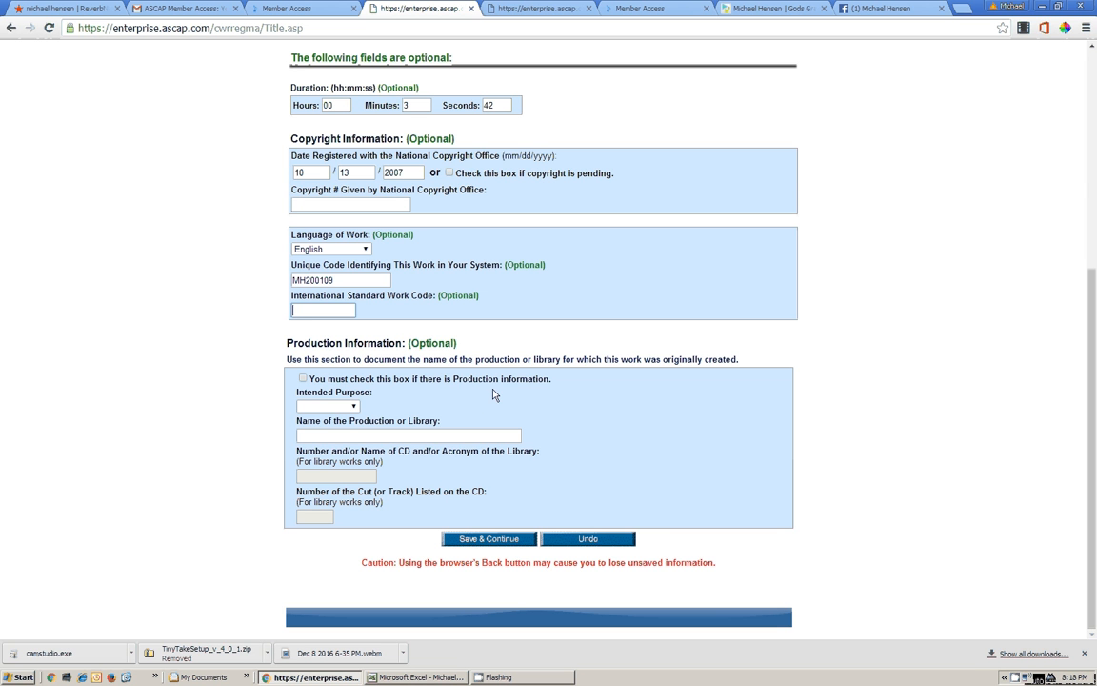
{"action": "left_click", "coordinate": [355, 407]}
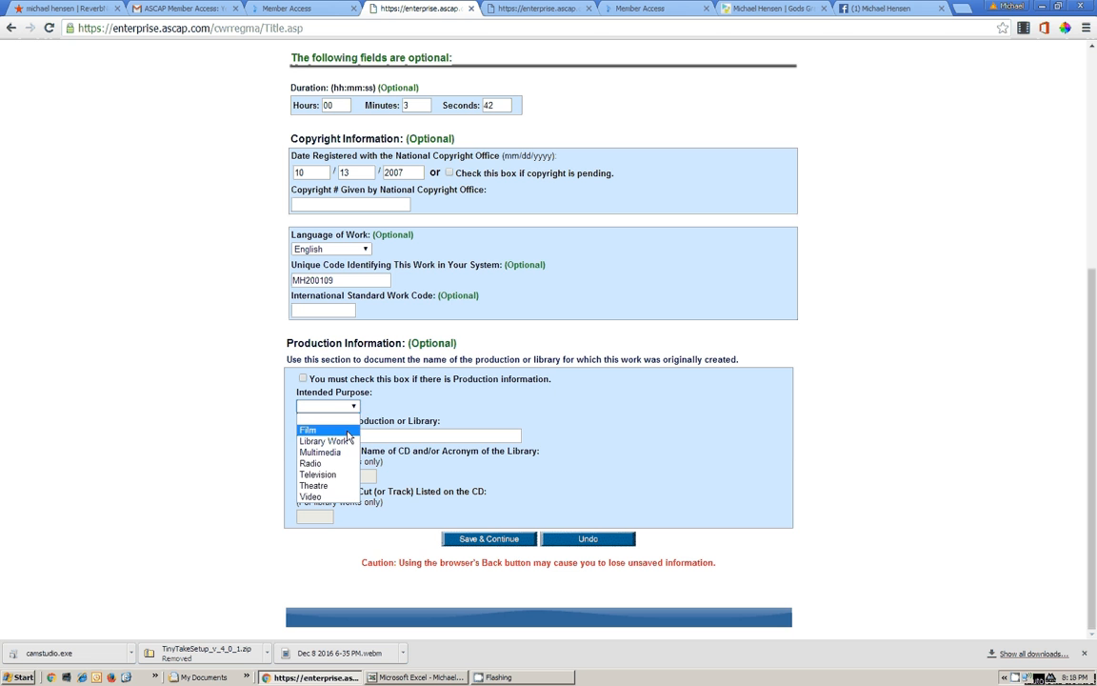
{"action": "left_click", "coordinate": [272, 432]}
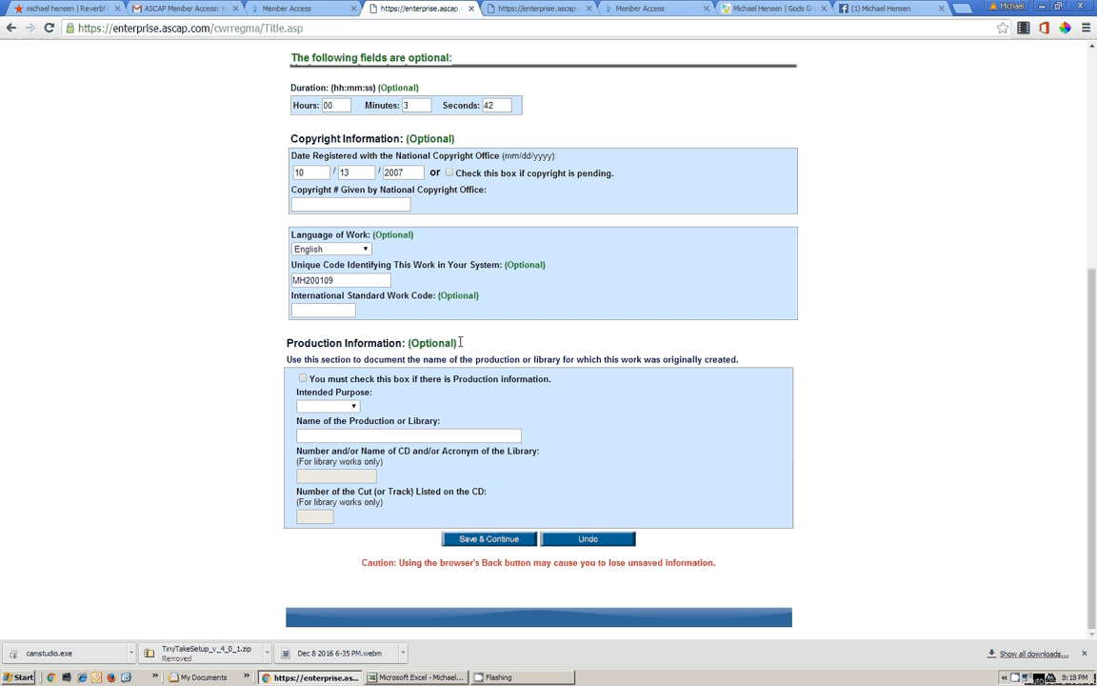
{"action": "left_click", "coordinate": [496, 539]}
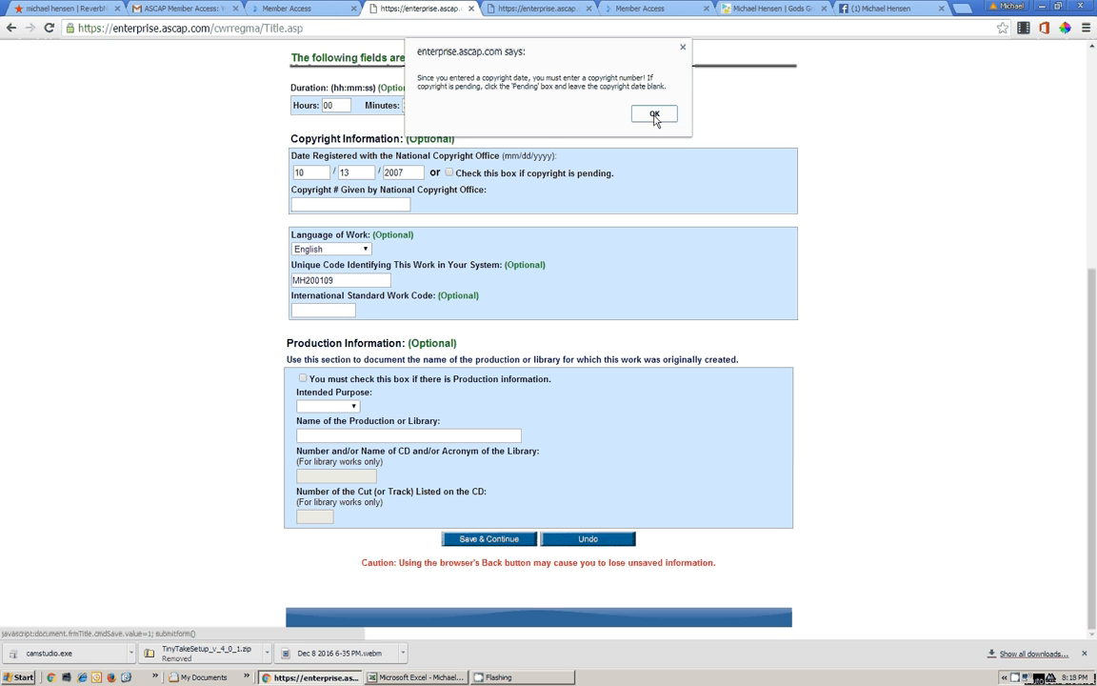
Dismiss the warning, clear the copyright date, mark the copyright pending, and continue
{"action": "left_click", "coordinate": [655, 116]}
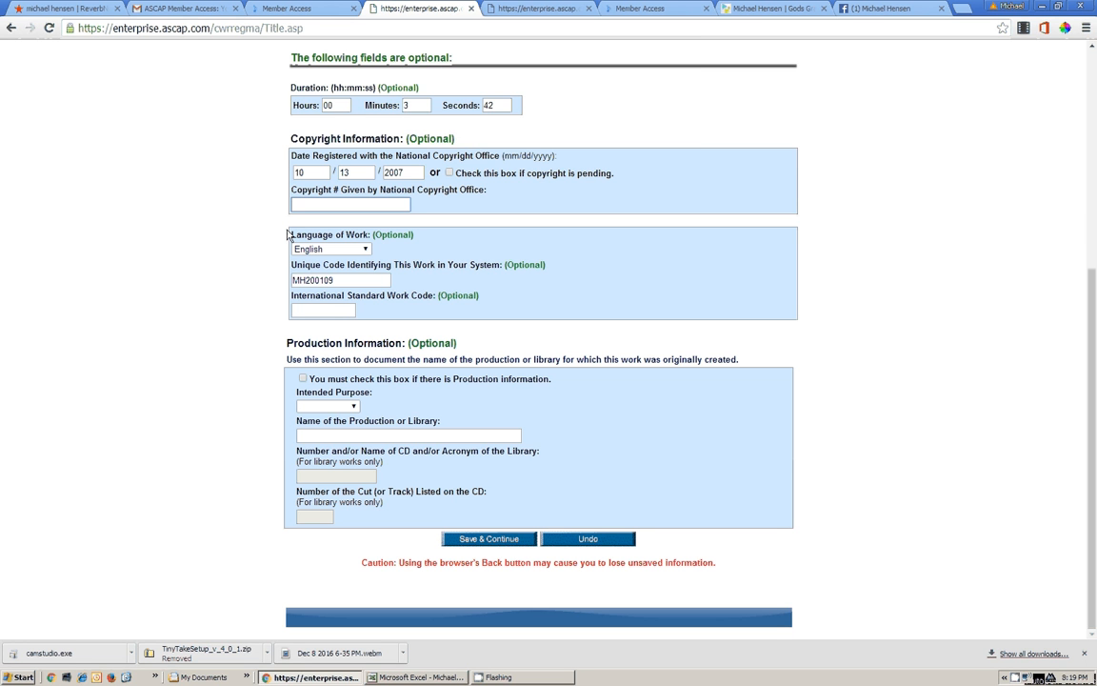
{"action": "key", "text": "BackSpace"}
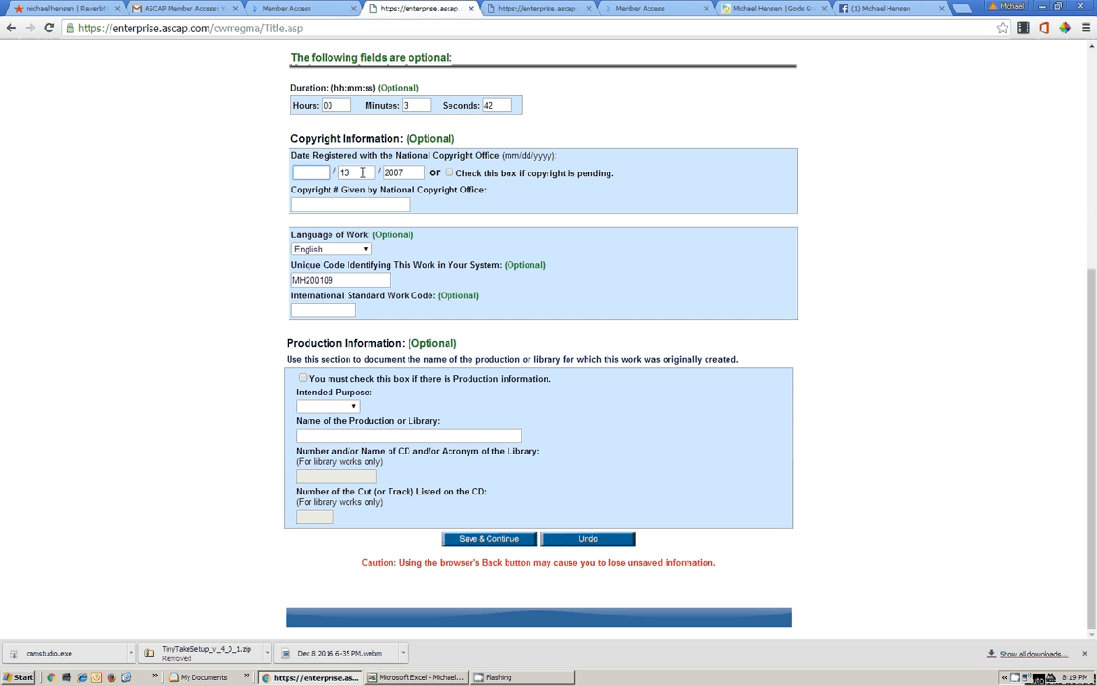
{"action": "double_click", "coordinate": [362, 172]}
{"action": "key", "text": "BackSpace"}
{"action": "double_click", "coordinate": [401, 172]}
{"action": "key", "text": "BackSpace"}
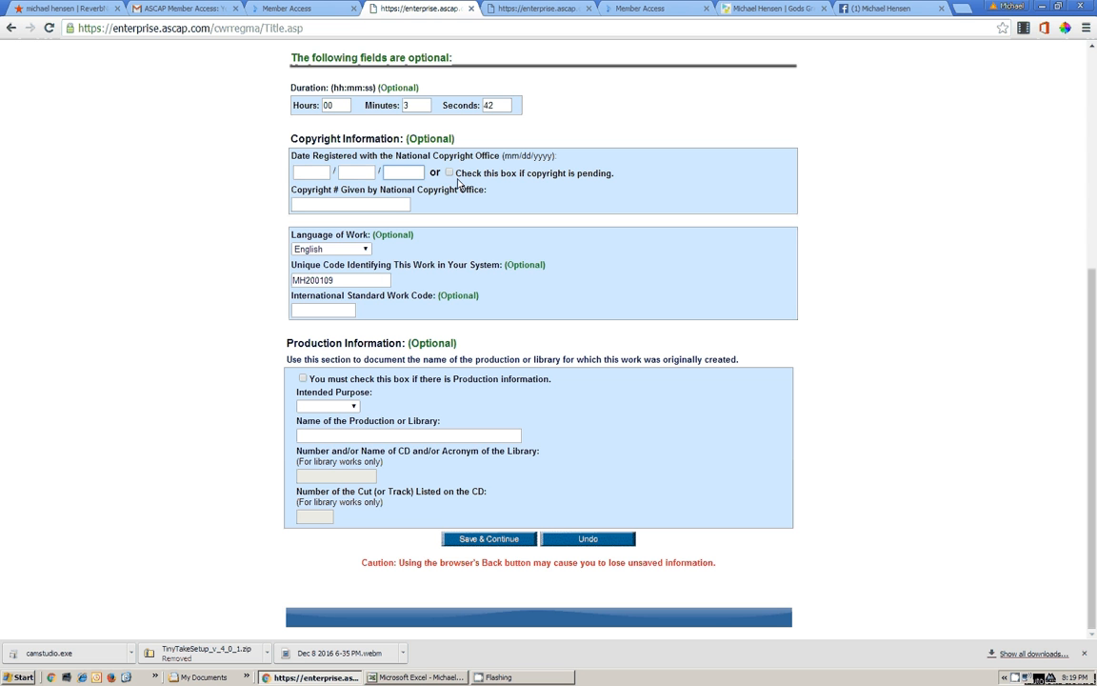
{"action": "left_click", "coordinate": [449, 173]}
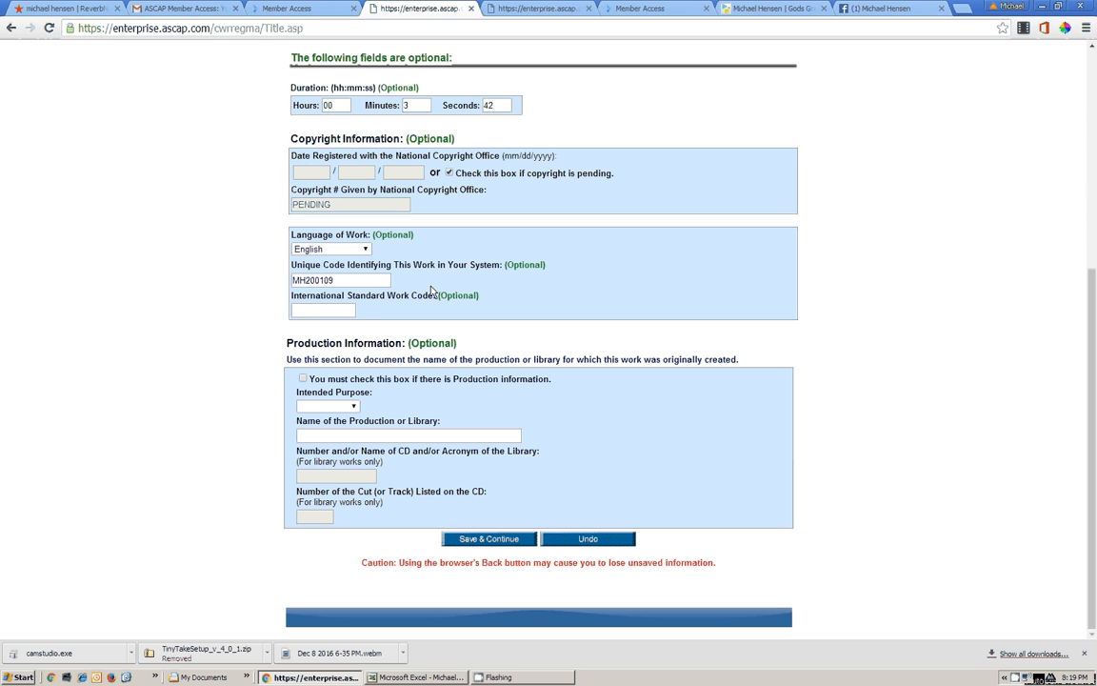
{"action": "left_click", "coordinate": [481, 538]}
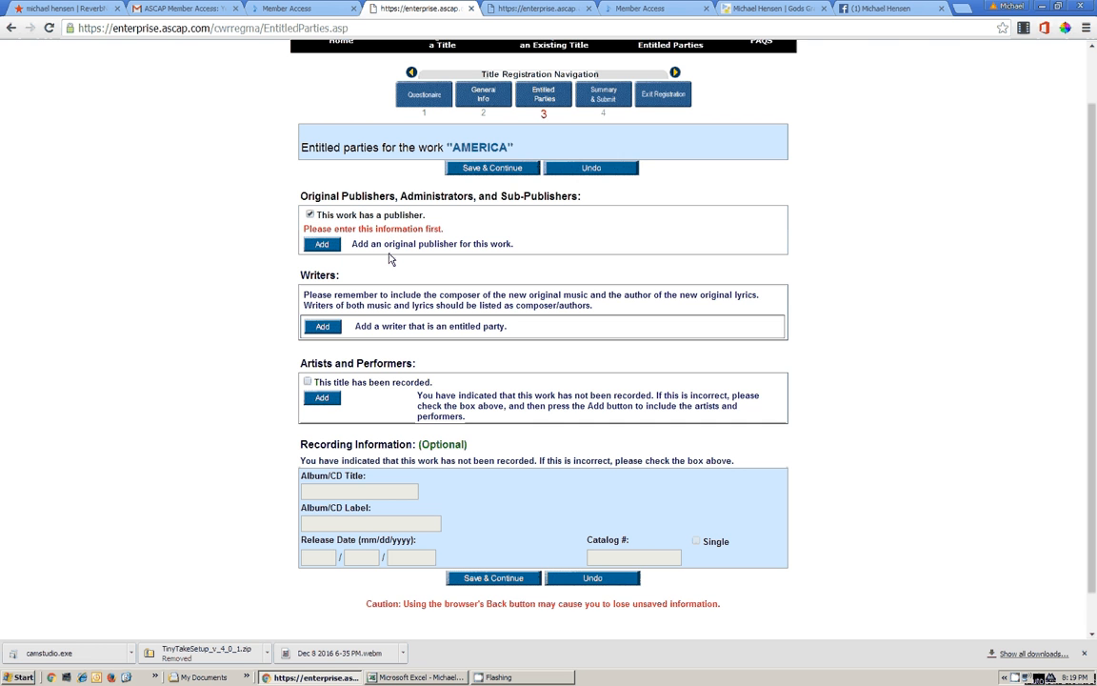
Add the member's publishing company as original publisher with a 50.00% share and save
{"action": "left_click", "coordinate": [323, 244]}
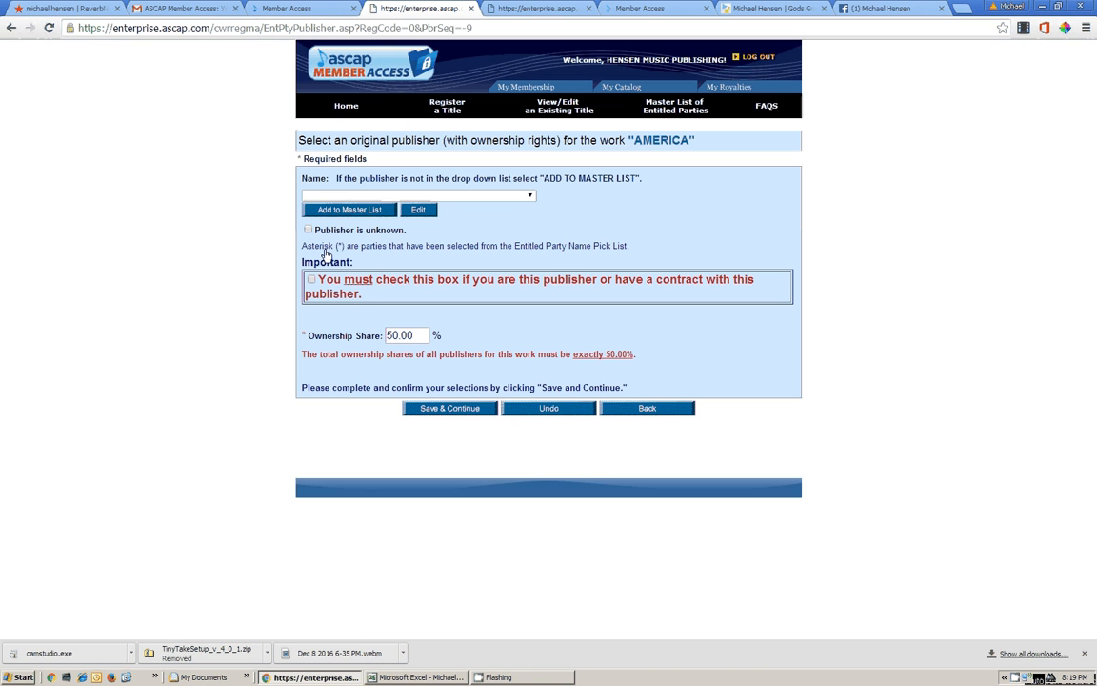
{"action": "left_click", "coordinate": [529, 199]}
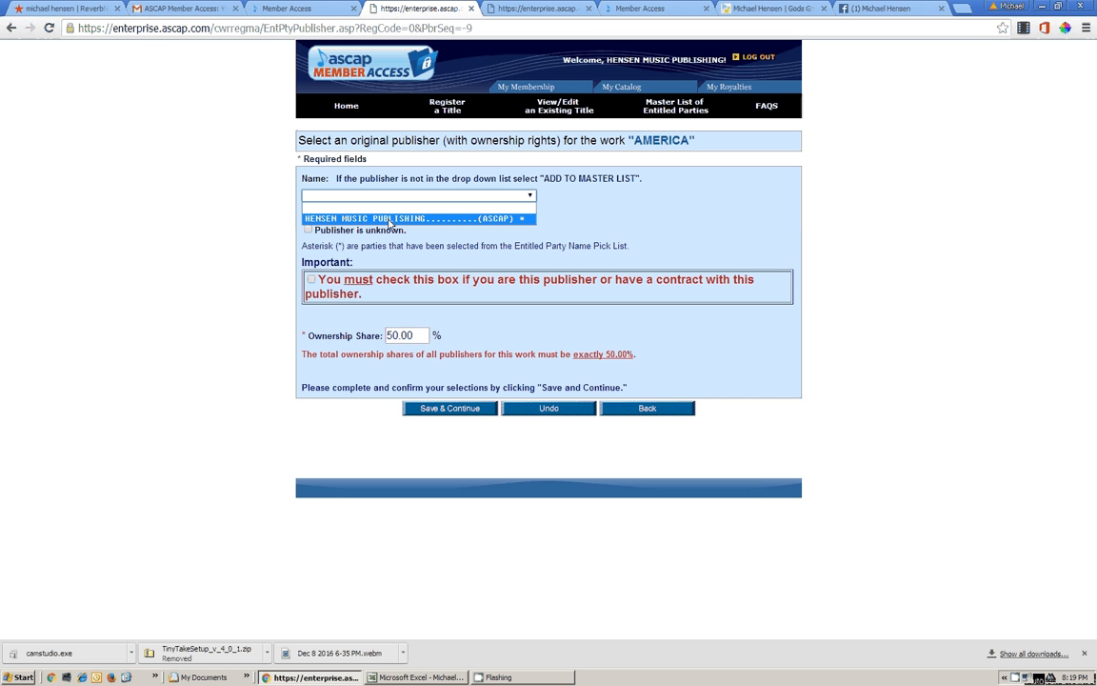
{"action": "left_click", "coordinate": [492, 220]}
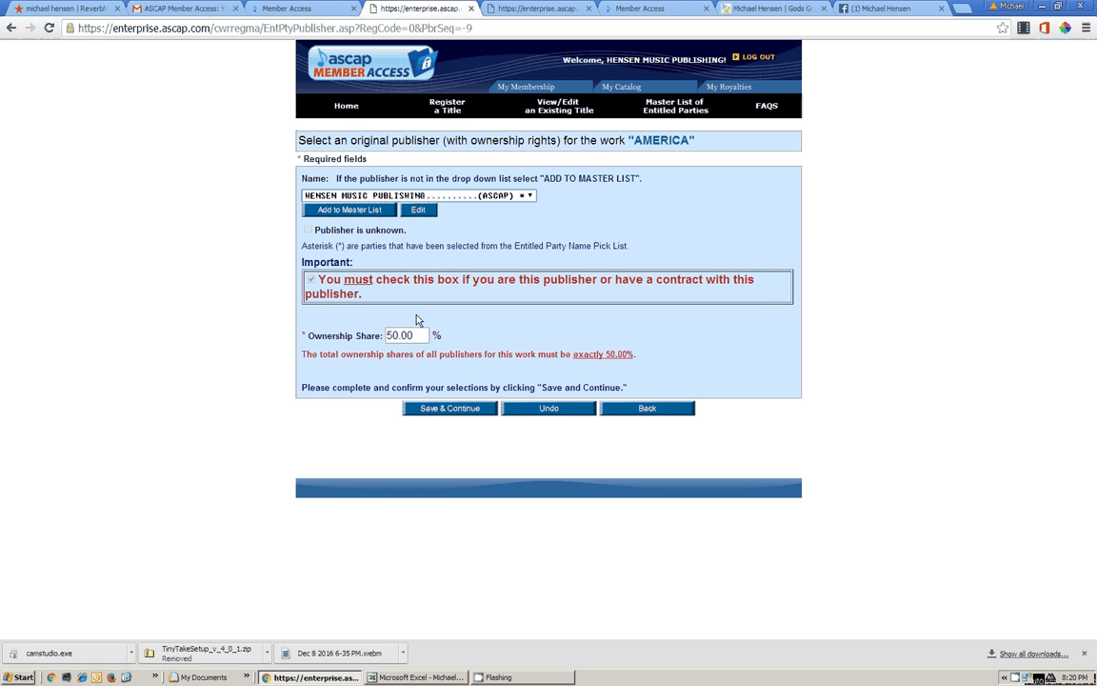
{"action": "left_click_drag", "start_coordinate": [417, 335], "coordinate": [357, 331]}
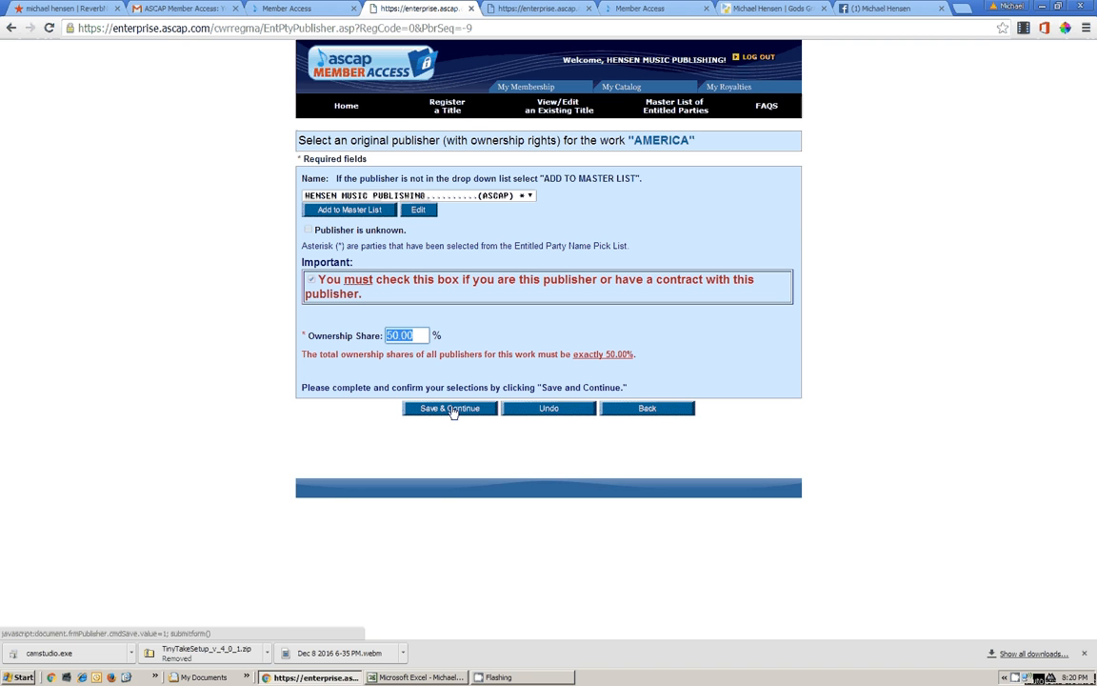
{"action": "left_click", "coordinate": [453, 411]}
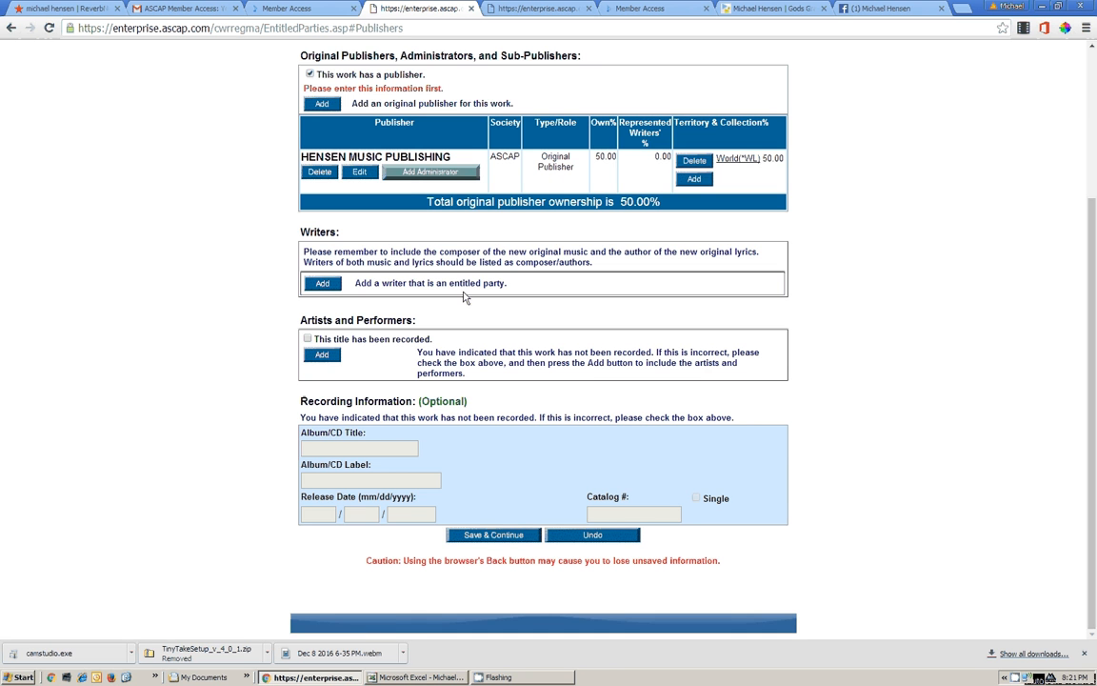
Start adding a new writer to the master list and enter the writer's last name
{"action": "left_click", "coordinate": [321, 284]}
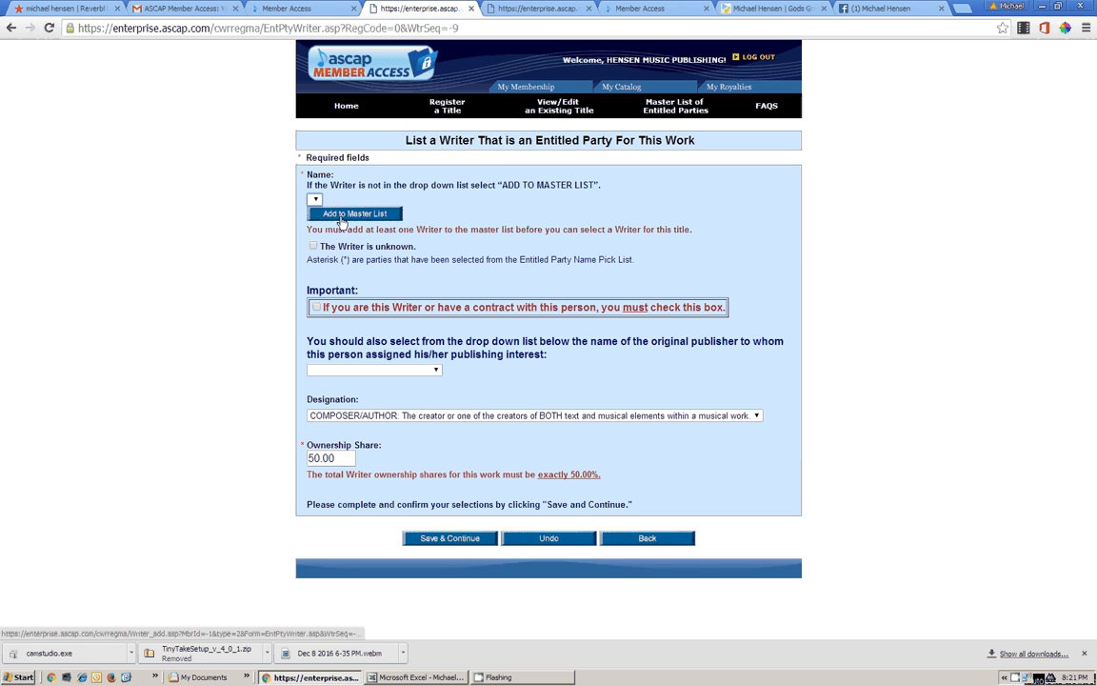
{"action": "left_click", "coordinate": [340, 218]}
{"action": "left_click", "coordinate": [383, 266]}
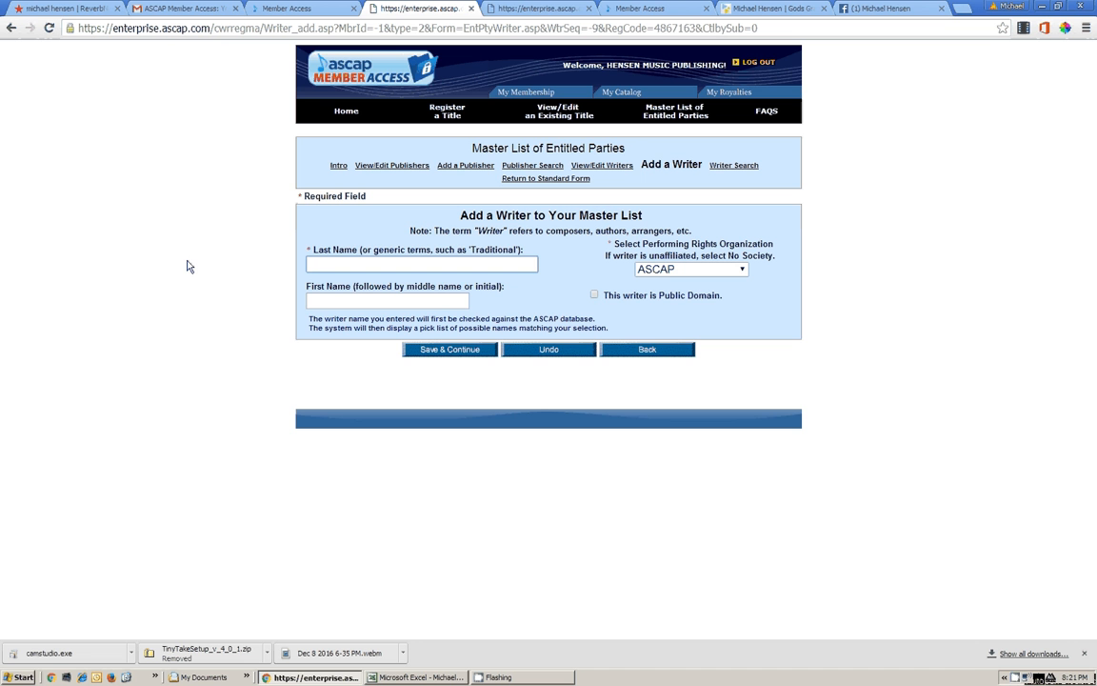
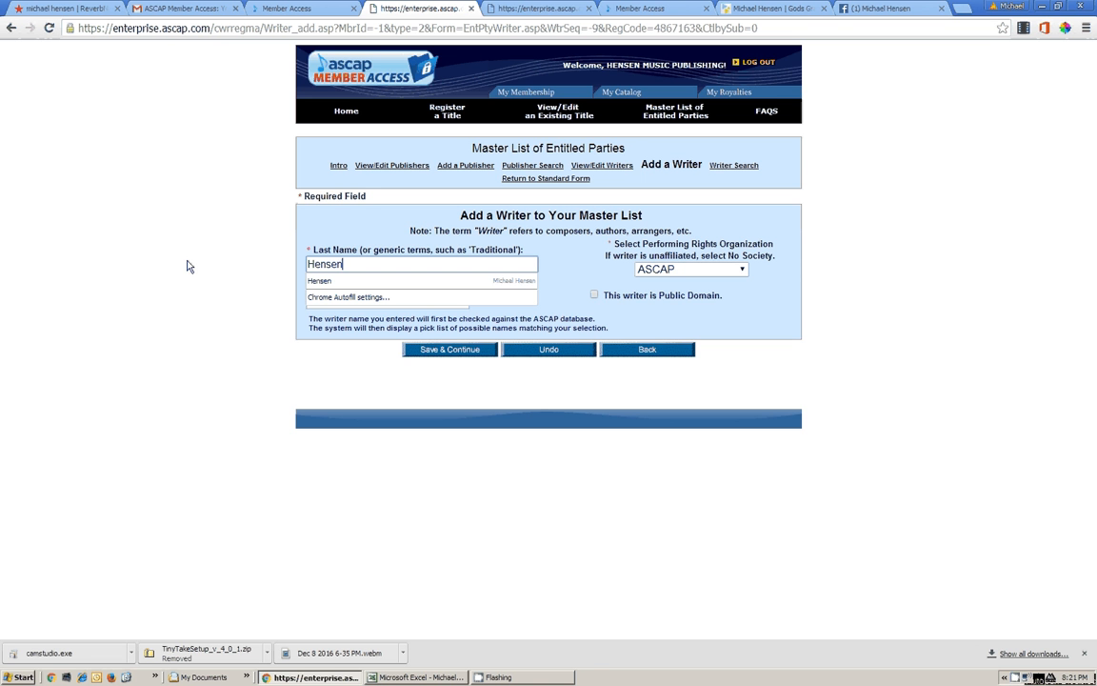
Enter the writer's first name and middle initial, save, then go back after the not-found notice
{"action": "left_click", "coordinate": [256, 278]}
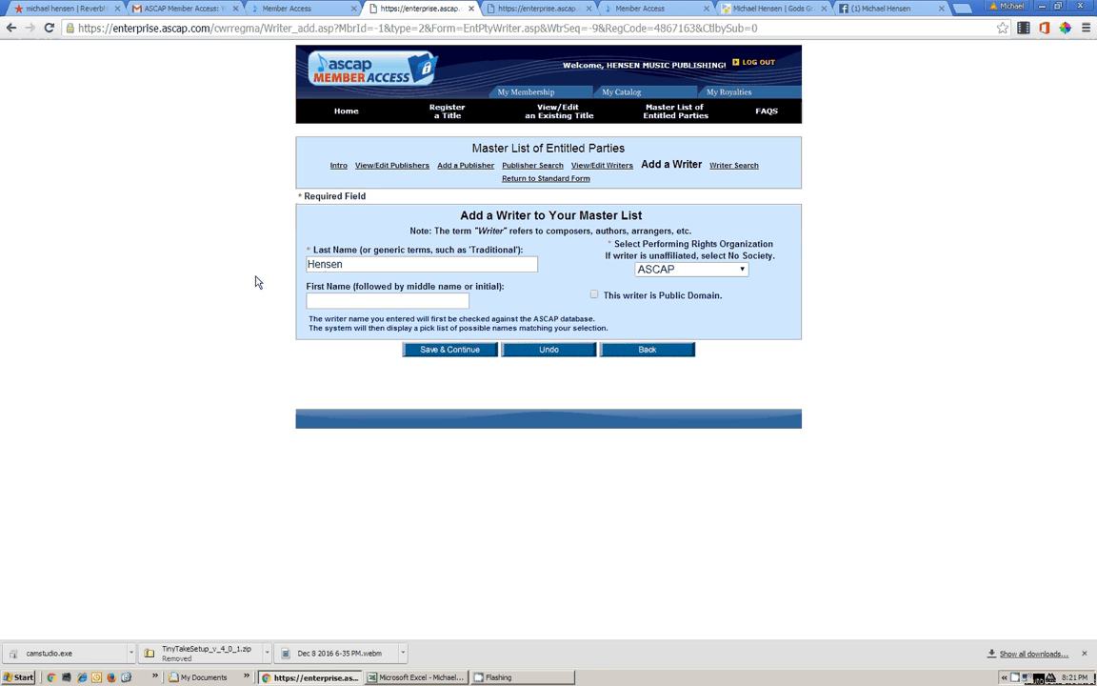
{"action": "key", "text": "Tab"}
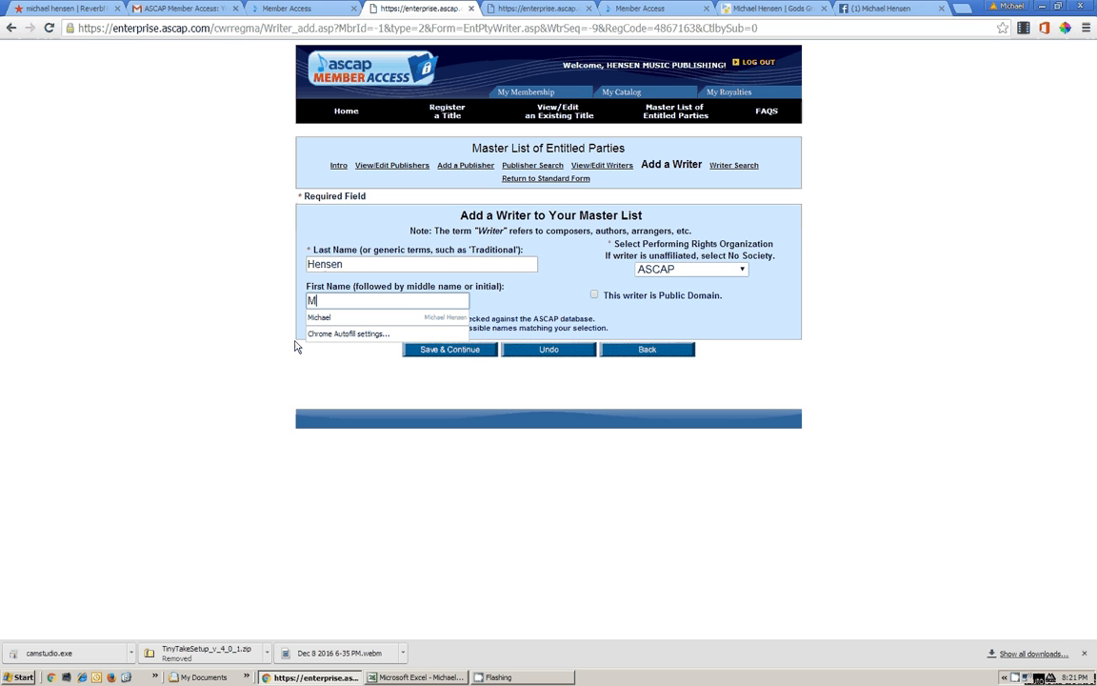
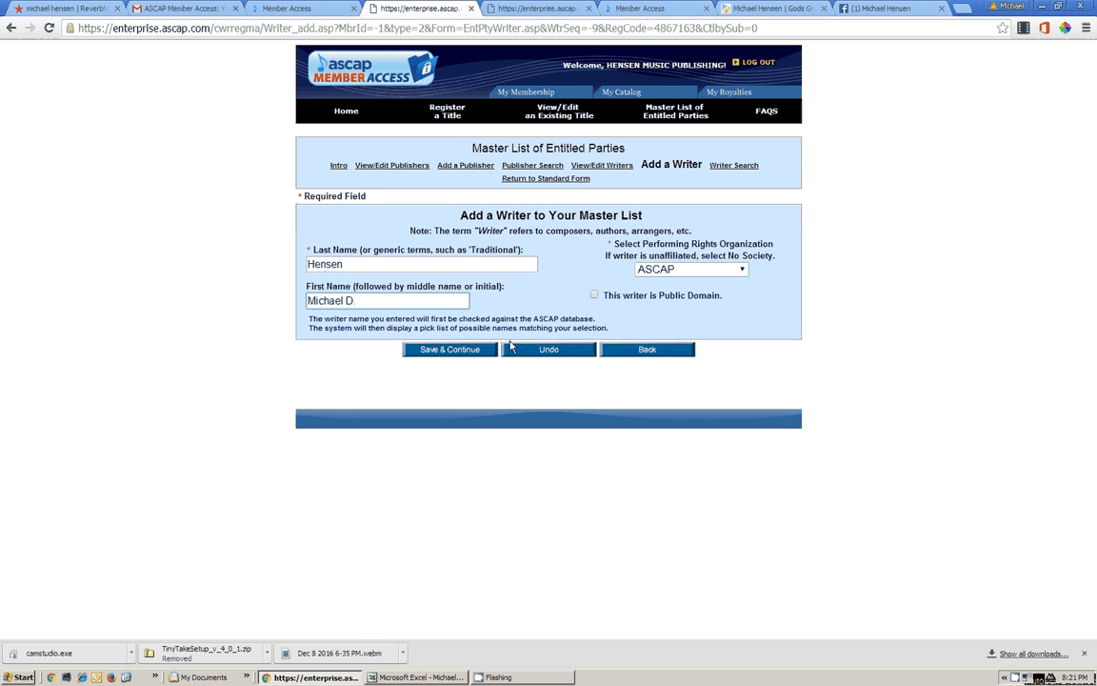
{"action": "left_click", "coordinate": [452, 355]}
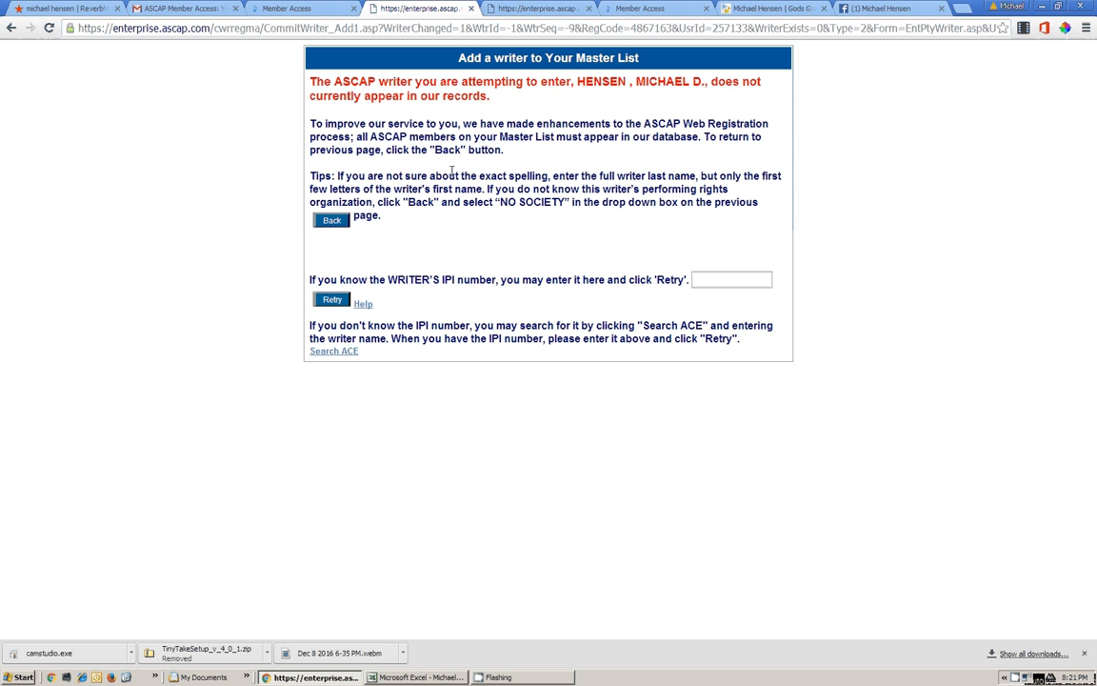
{"action": "left_click", "coordinate": [334, 227]}
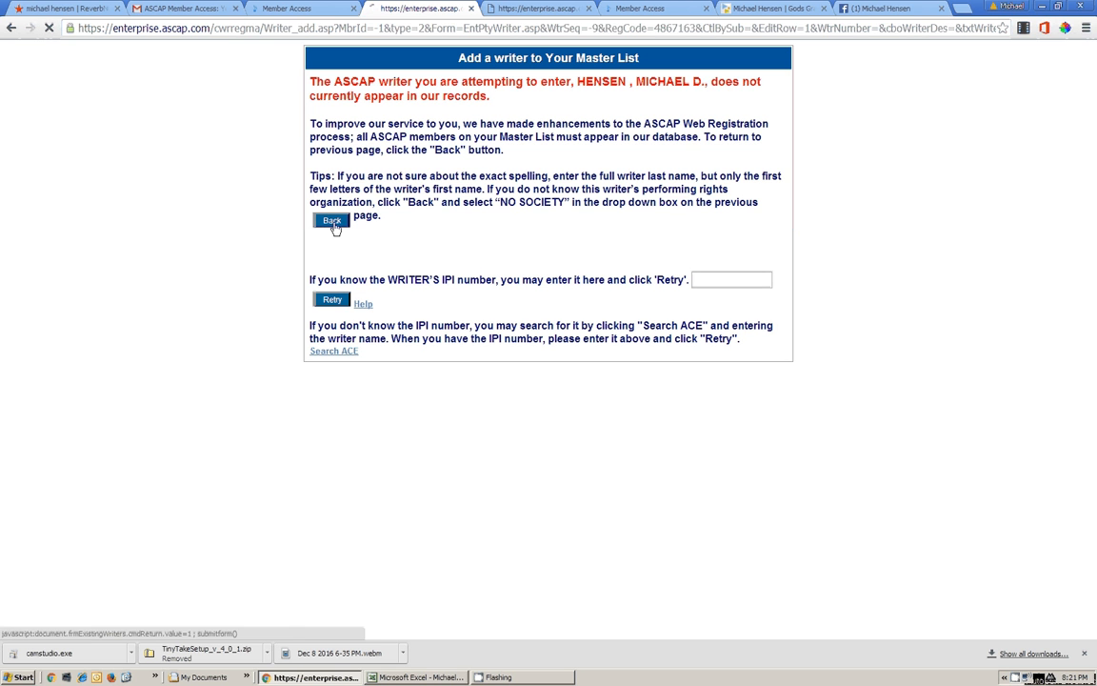
Enter the writer's last and first name in Add a Writer and search for matching records
{"action": "left_click", "coordinate": [428, 266]}
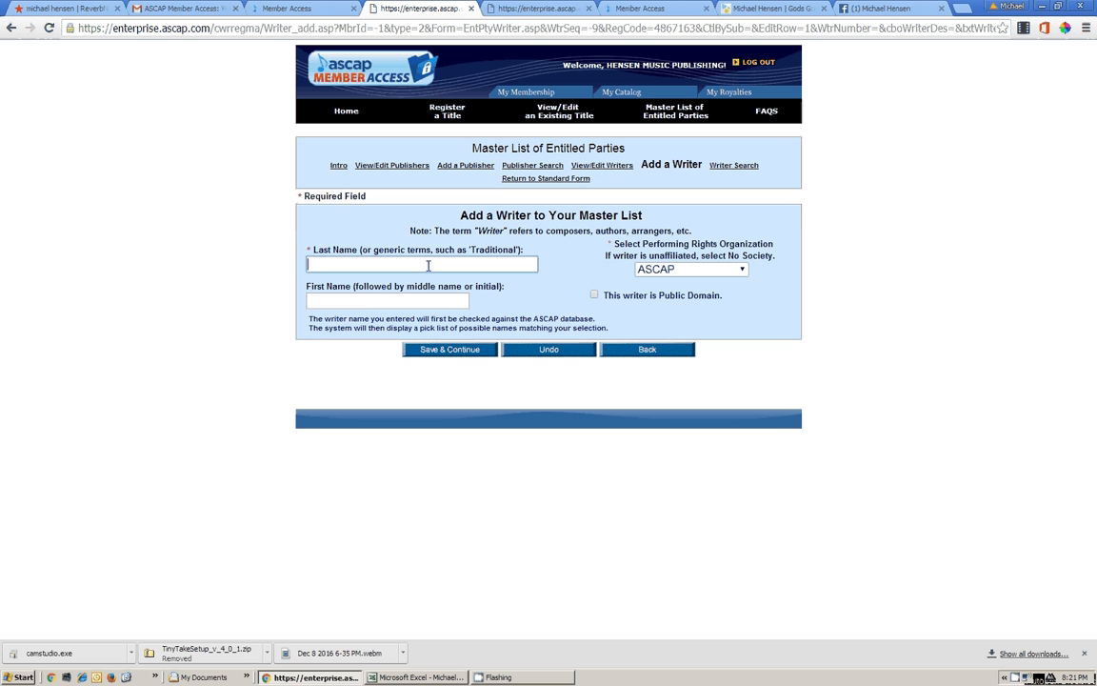
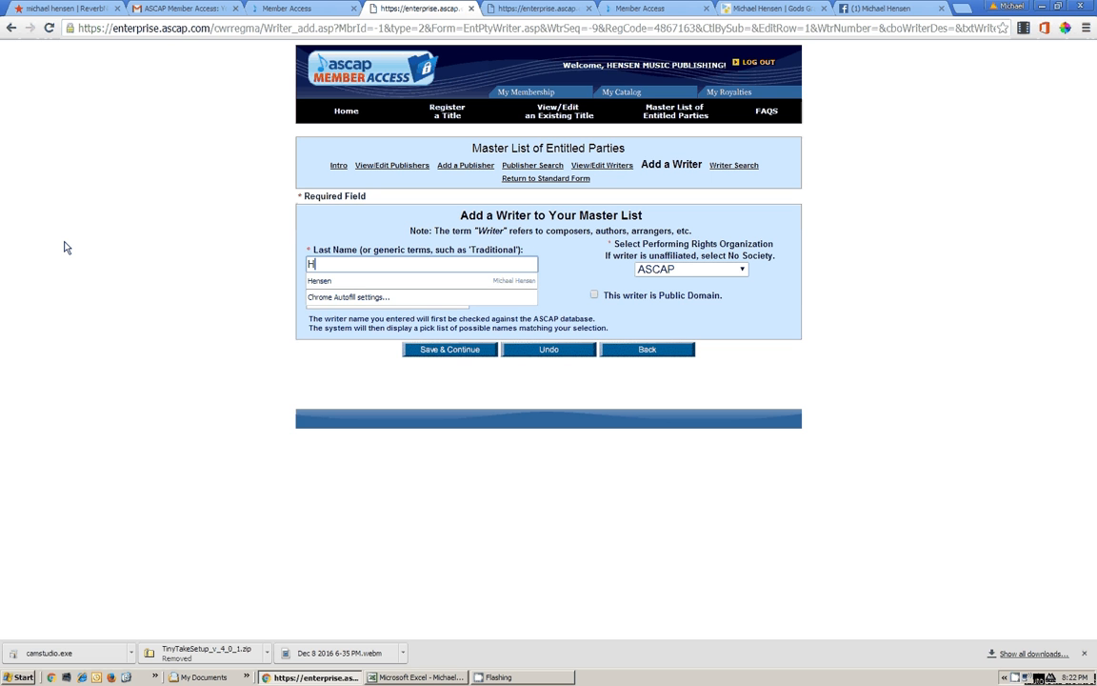
{"action": "key", "text": "Tab"}
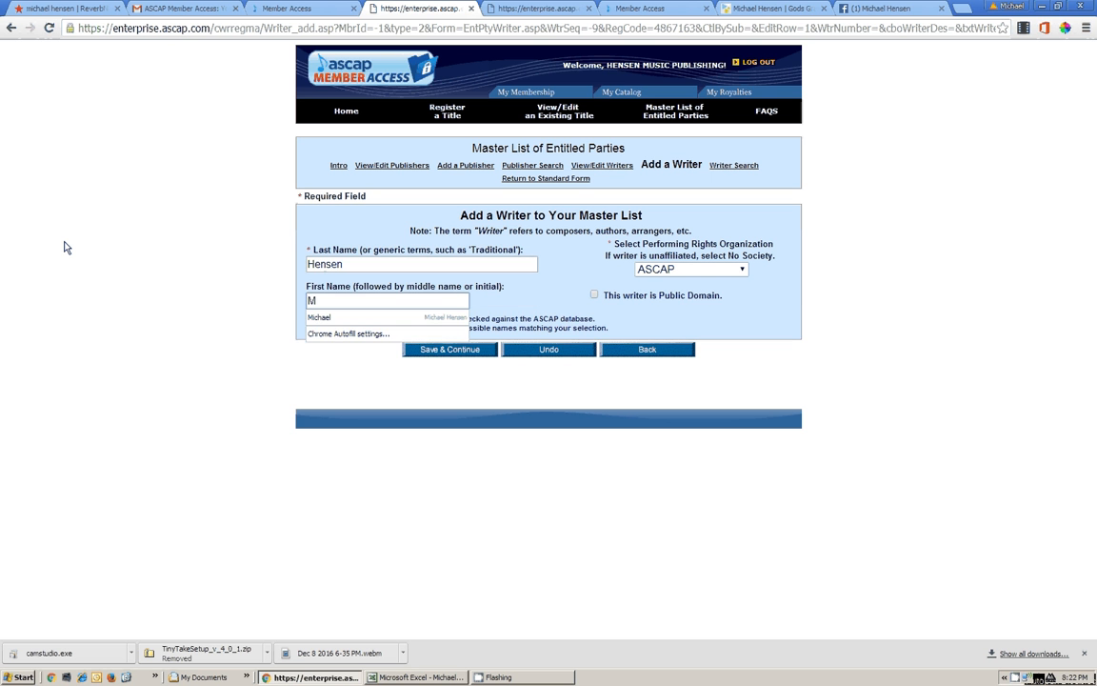
{"action": "left_click", "coordinate": [531, 300]}
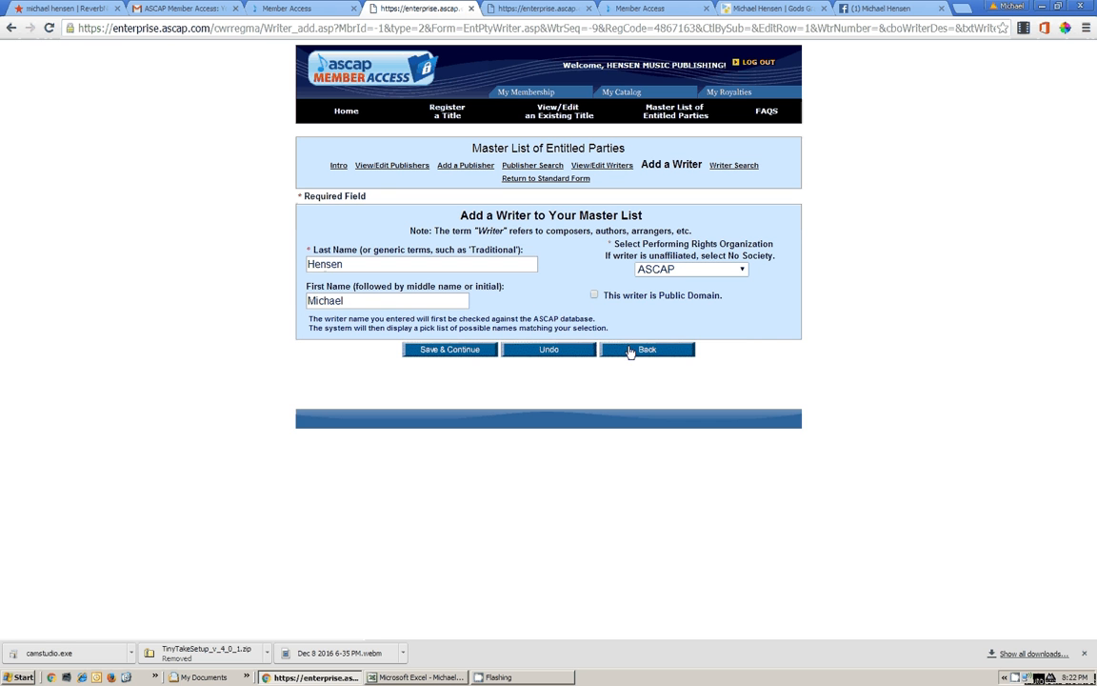
{"action": "left_click", "coordinate": [459, 350]}
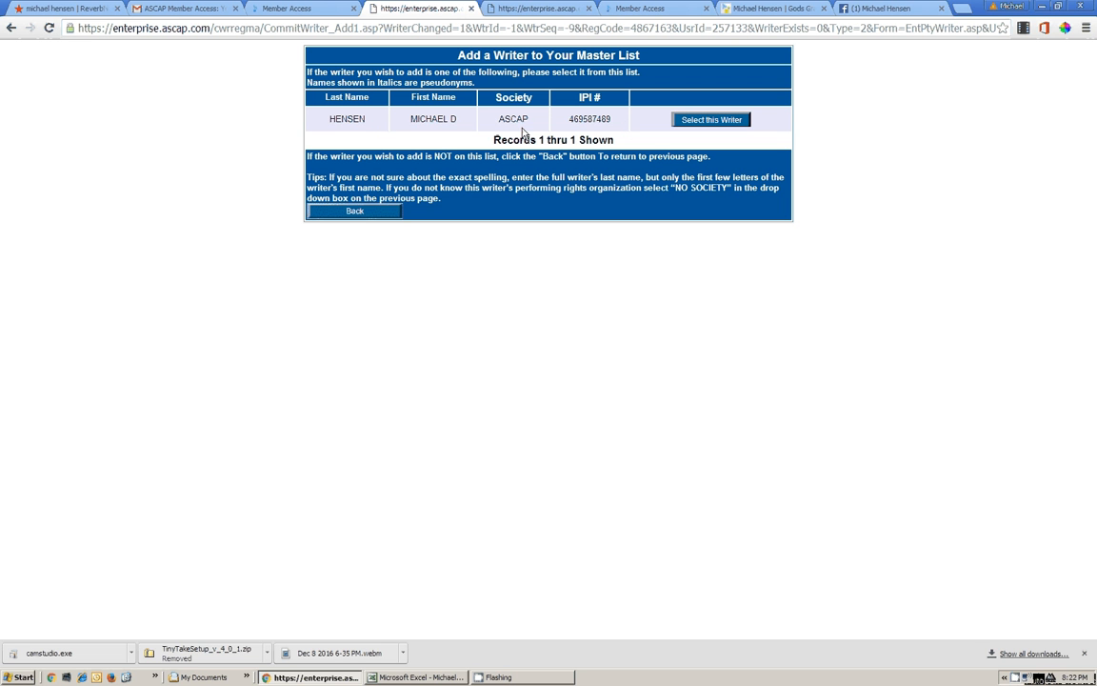
Copy the writer's IPI number, select the matching ASCAP writer, and save with Unique Code blank
{"action": "mouse_move", "coordinate": [574, 122]}
{"action": "left_mouse_down"}
{"action": "mouse_move", "coordinate": [614, 119]}
{"action": "mouse_move", "coordinate": [569, 125]}
{"action": "left_mouse_up"}
{"action": "left_click", "coordinate": [572, 125]}
{"action": "left_click_drag", "start_coordinate": [569, 119], "coordinate": [618, 120]}
{"action": "left_click", "coordinate": [734, 122]}
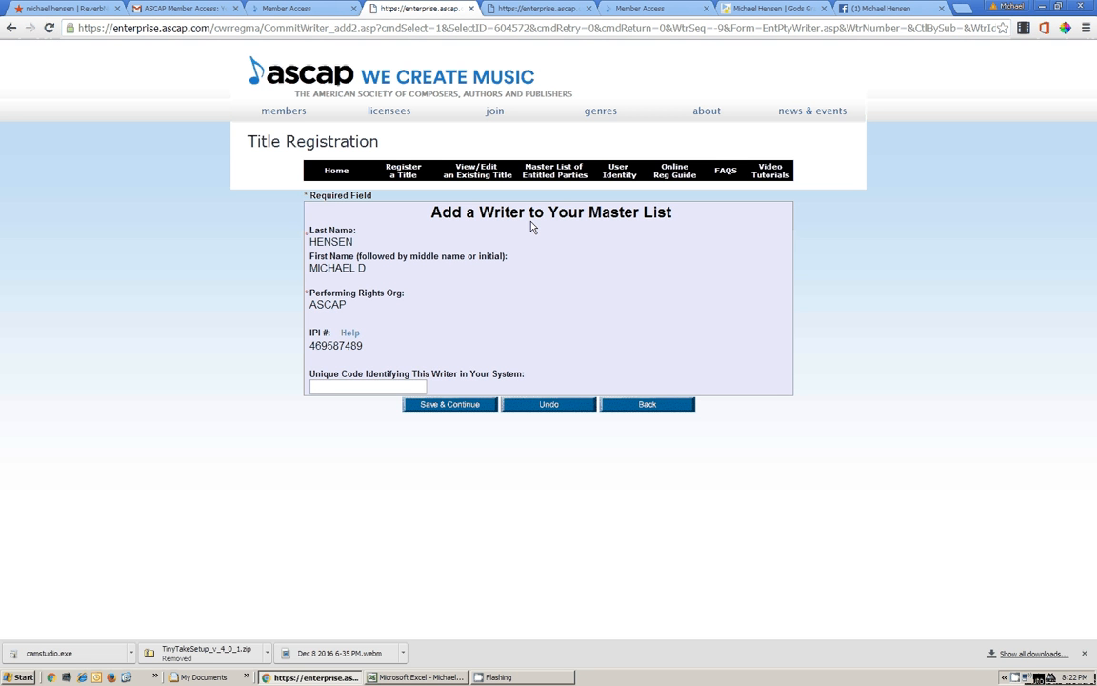
{"action": "left_click", "coordinate": [409, 385]}
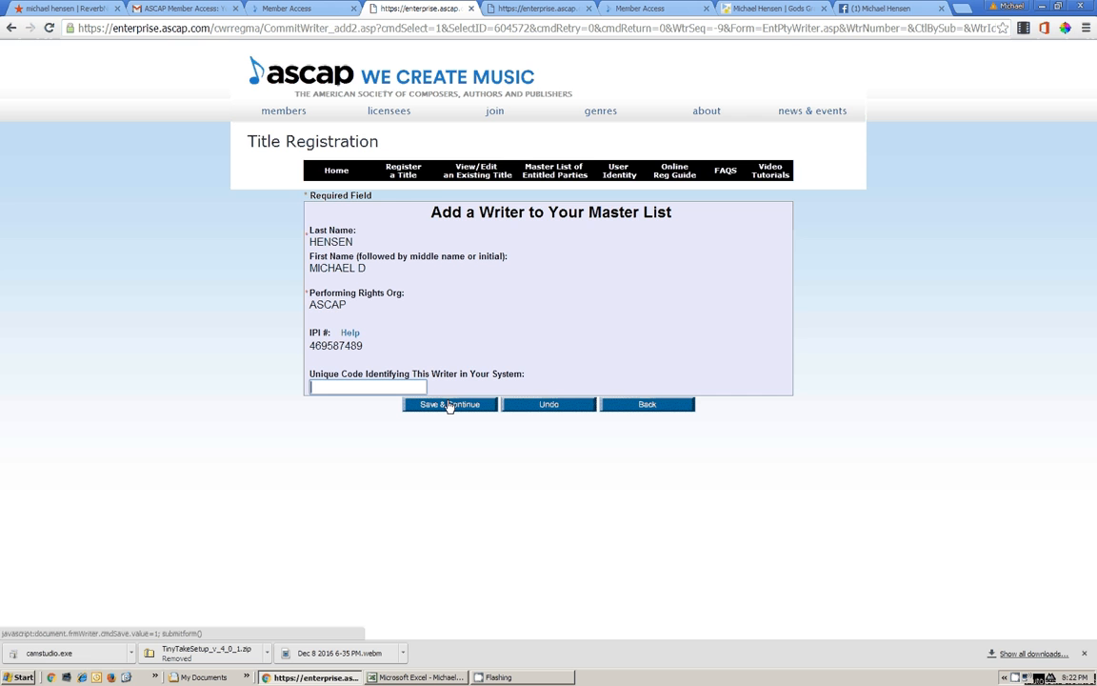
{"action": "left_click", "coordinate": [452, 407]}
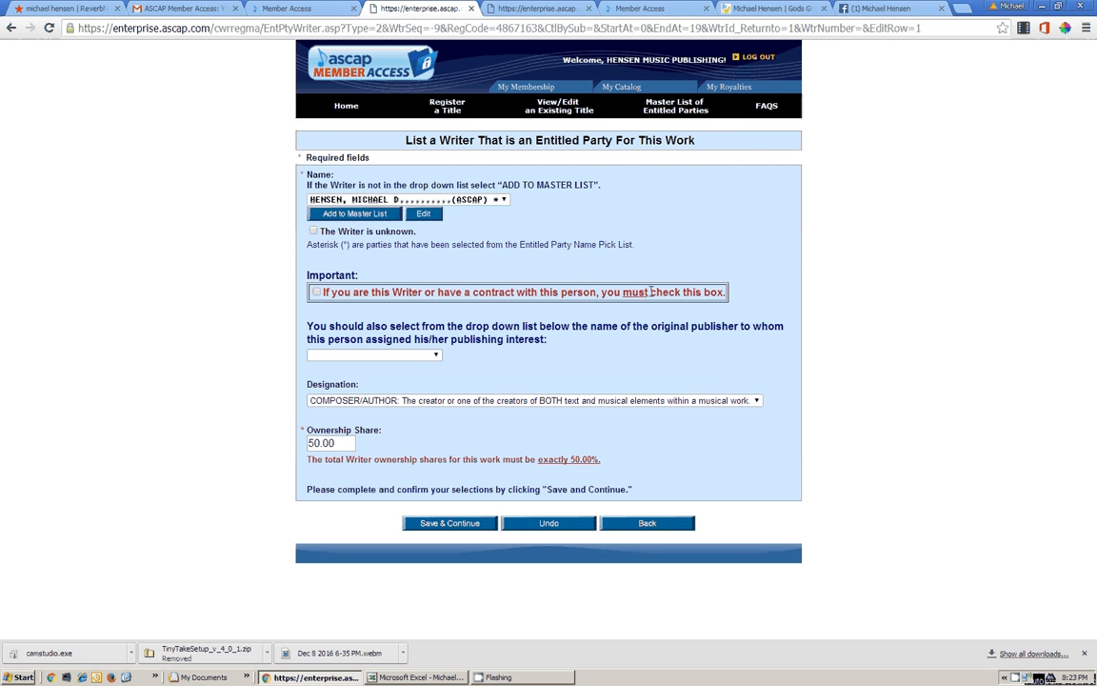
Confirm the writer contract, set the member's publishing company as original publisher, and save
{"action": "left_click", "coordinate": [316, 292]}
{"action": "left_click", "coordinate": [435, 357]}
{"action": "left_click", "coordinate": [419, 378]}
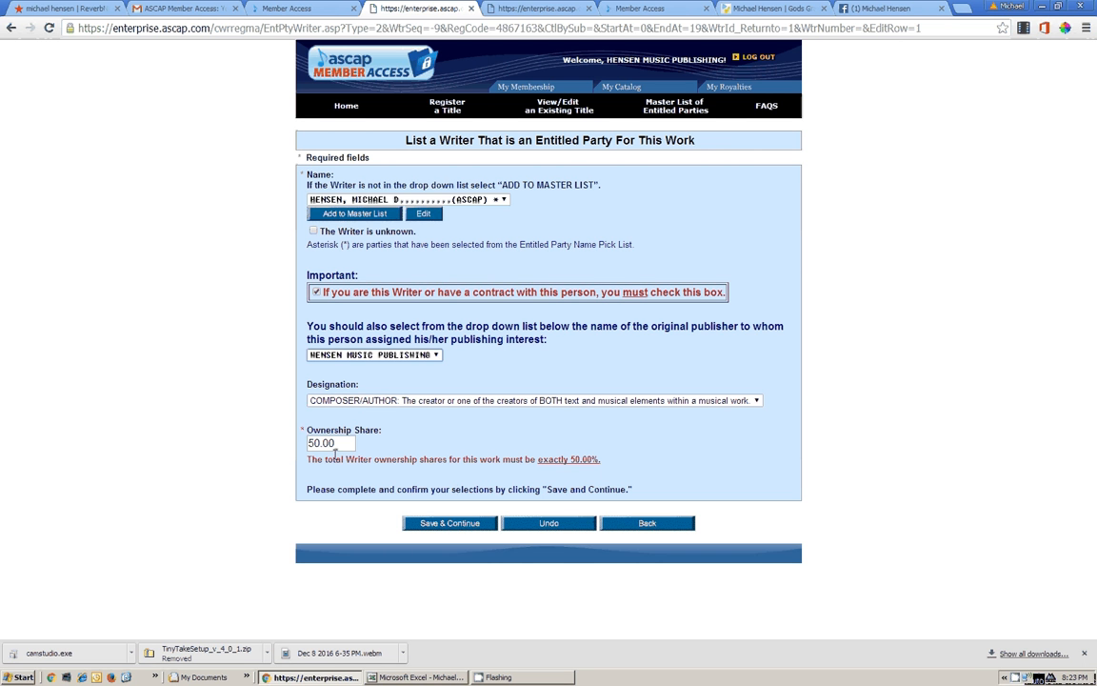
{"action": "left_click", "coordinate": [479, 525]}
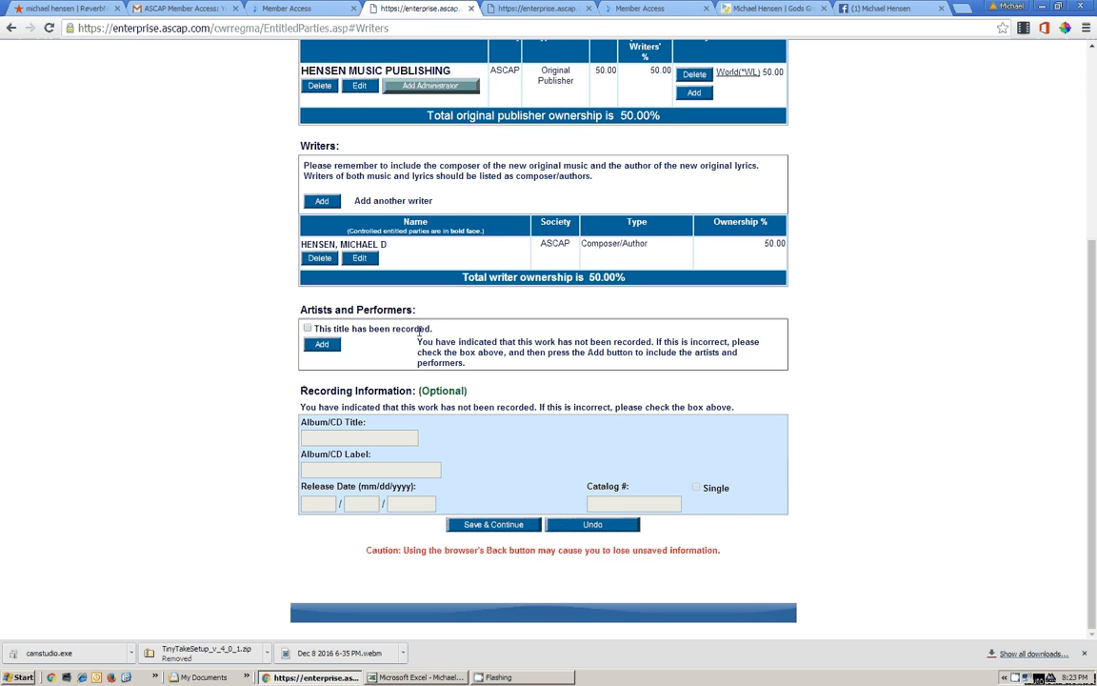
Mark the title as recorded, with album 'Return to Life' on label 'Total Aspect Records'
{"action": "left_click", "coordinate": [307, 329]}
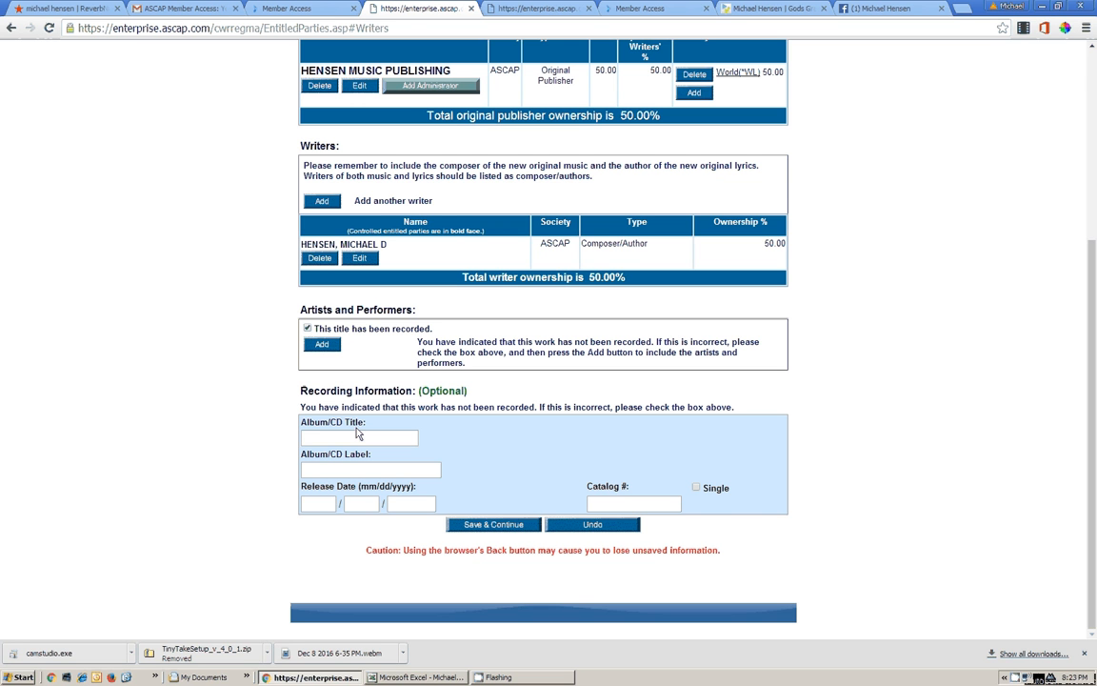
{"action": "left_click", "coordinate": [358, 437]}
{"action": "type", "text": "Return to Life"}
{"action": "key", "text": "Tab"}
{"action": "type", "text": "RT"}
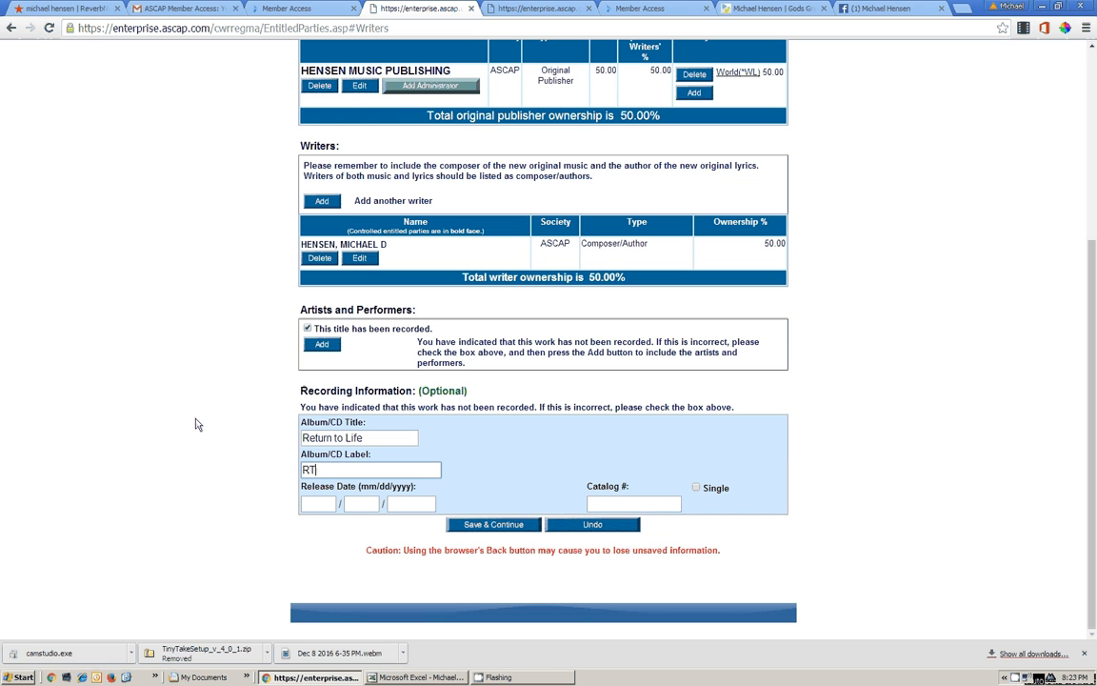
{"action": "key", "text": "BackSpace"}
{"action": "key", "text": "BackSpace"}
{"action": "type", "text": "Total S"}
{"action": "key", "text": "BackSpace"}
{"action": "type", "text": "Aspect Records"}
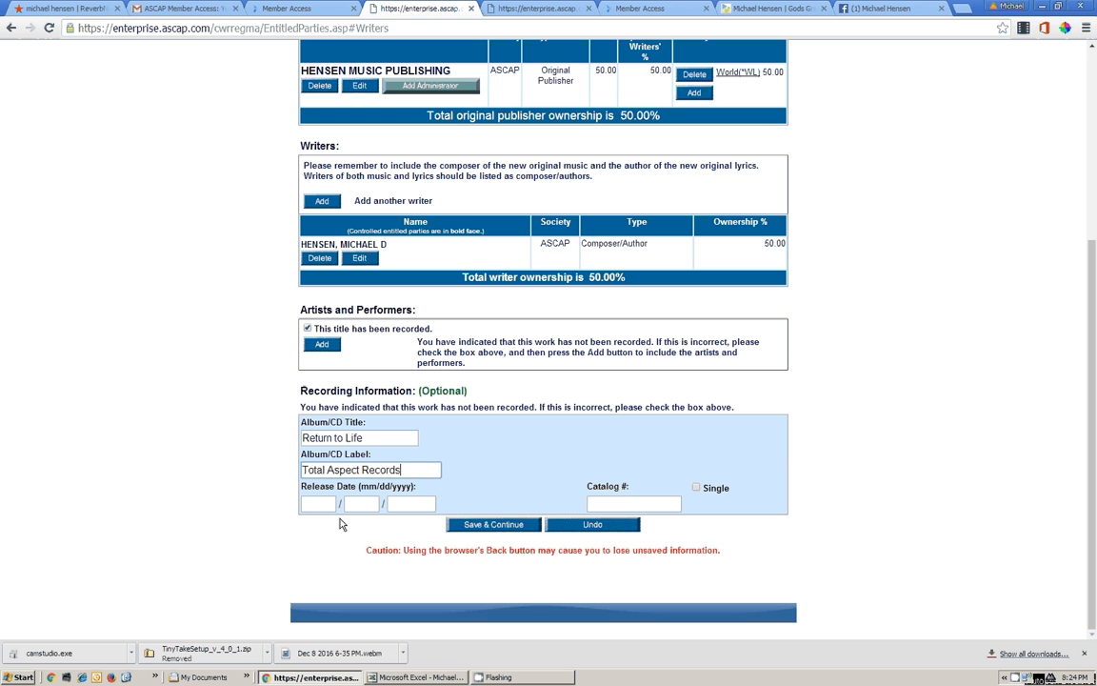
Look up AMERICA's register date in cell M8 of the Excel song workbook
{"action": "left_click", "coordinate": [306, 499]}
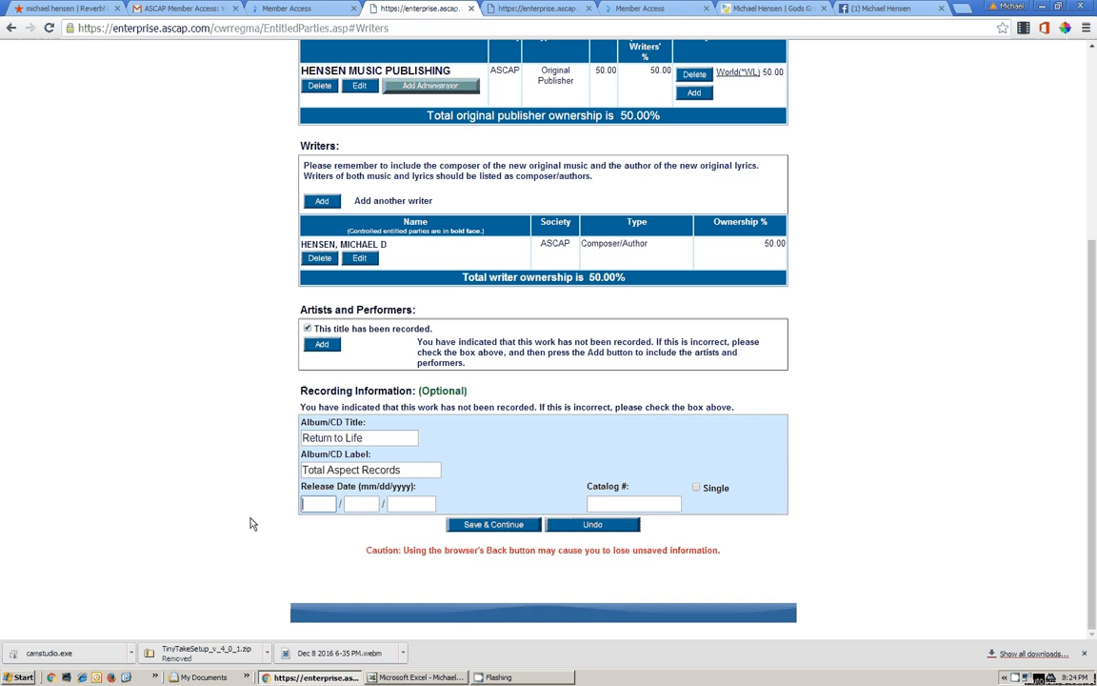
{"action": "left_click", "coordinate": [419, 677]}
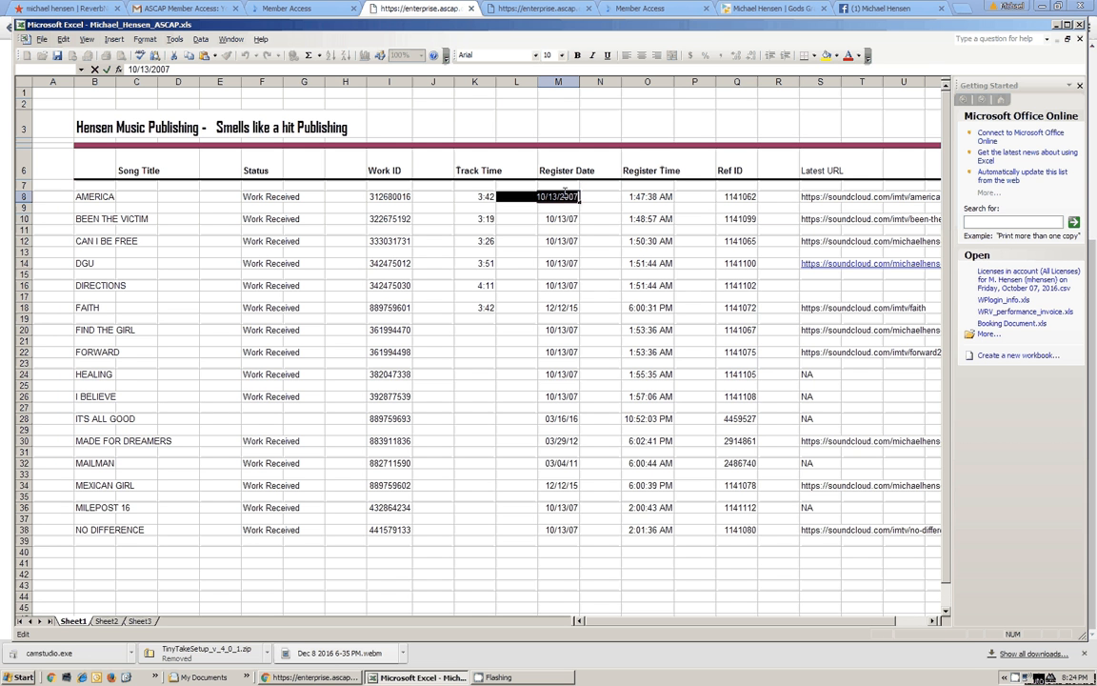
{"action": "left_click_drag", "start_coordinate": [539, 197], "coordinate": [578, 197]}
{"action": "left_click", "coordinate": [579, 197]}
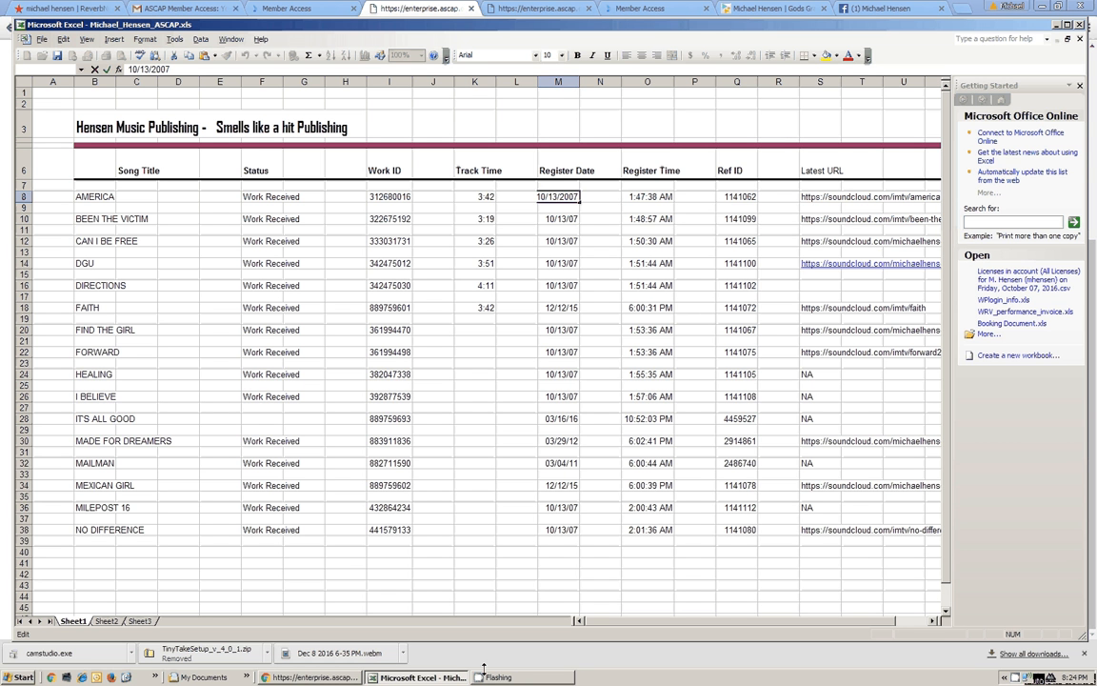
Enter release date 10/13/2007 in the recording form, leaving focus on Catalog #
{"action": "left_click", "coordinate": [310, 677]}
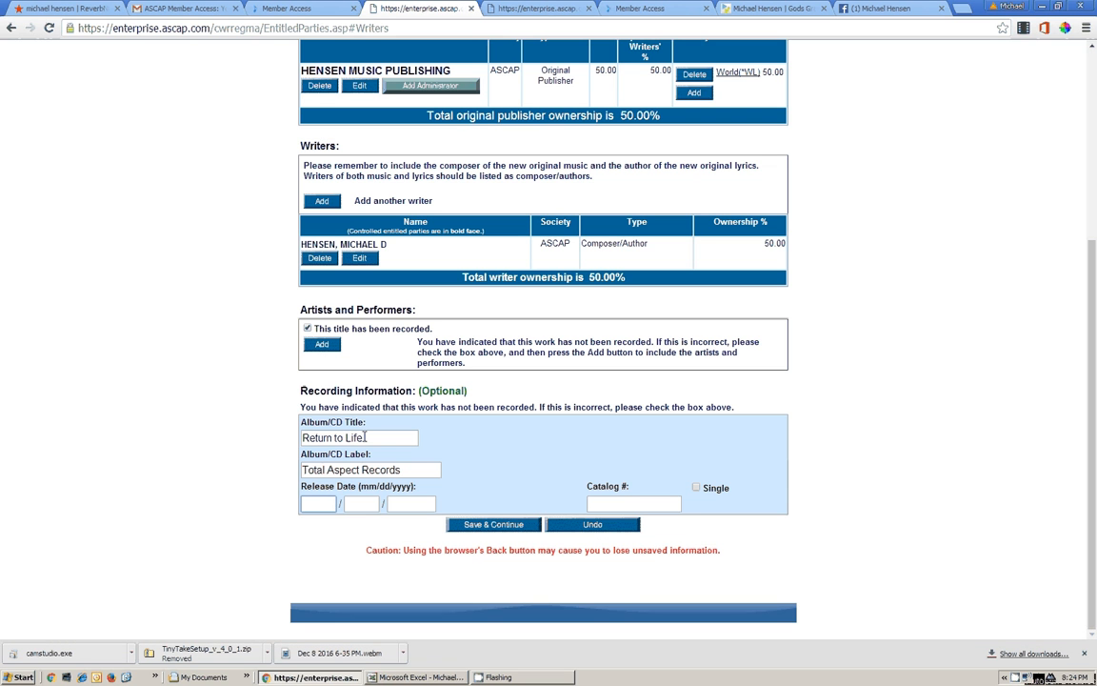
{"action": "type", "text": "10"}
{"action": "key", "text": "Tab"}
{"action": "type", "text": "13"}
{"action": "key", "text": "Tab"}
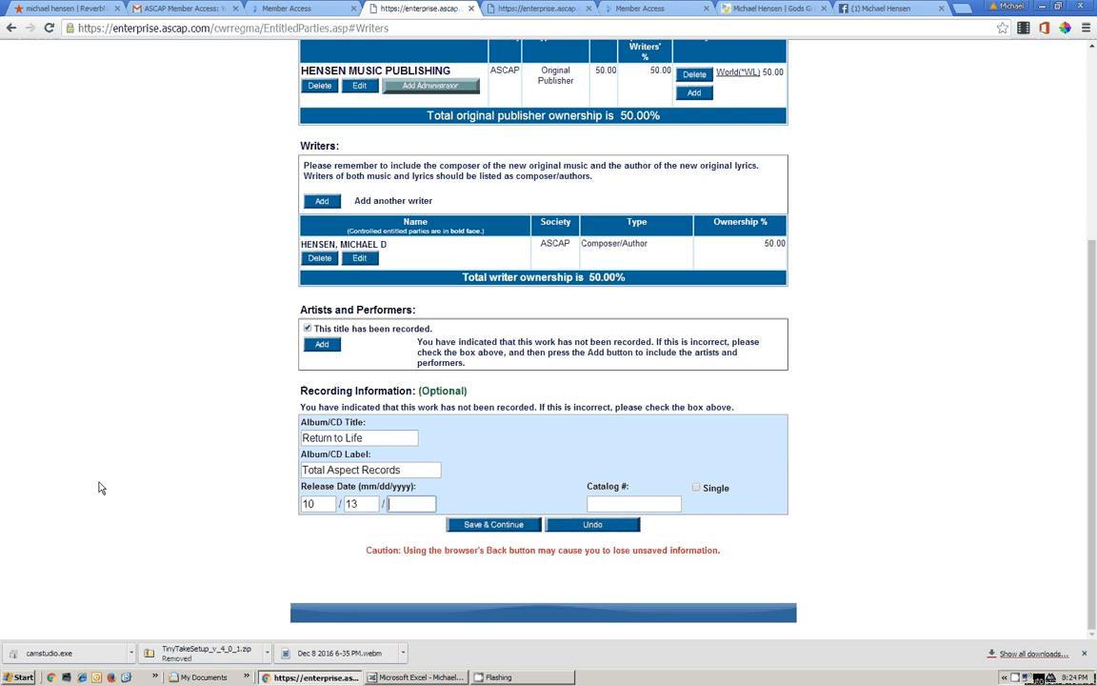
{"action": "type", "text": "2007"}
{"action": "key", "text": "Tab"}
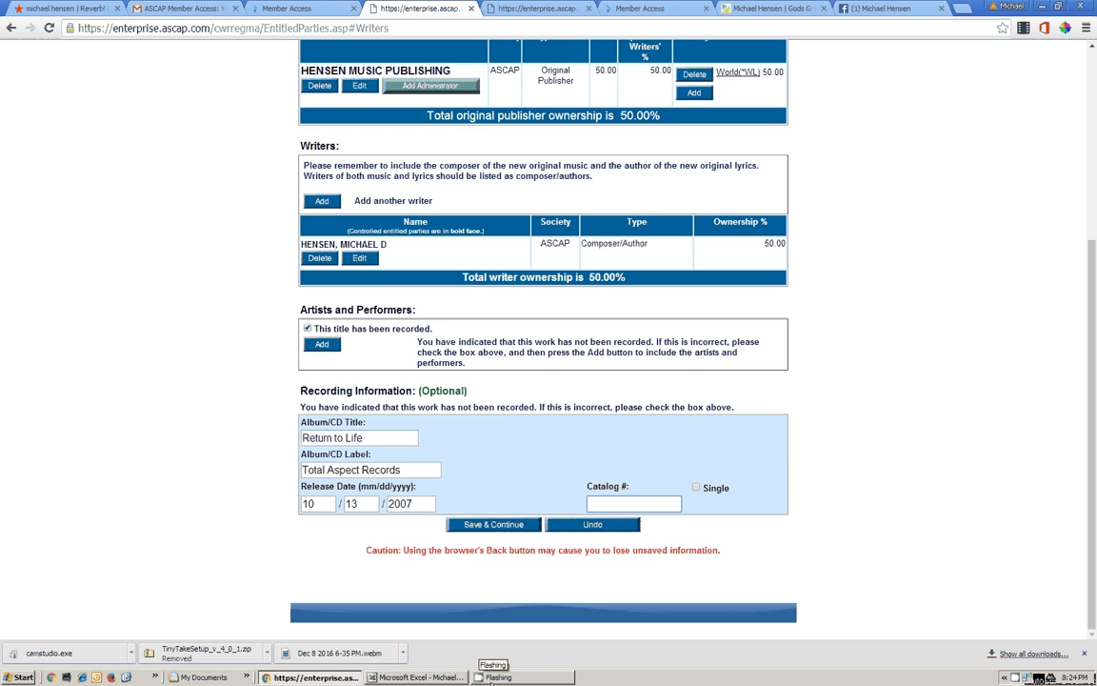
{"action": "left_click", "coordinate": [418, 677]}
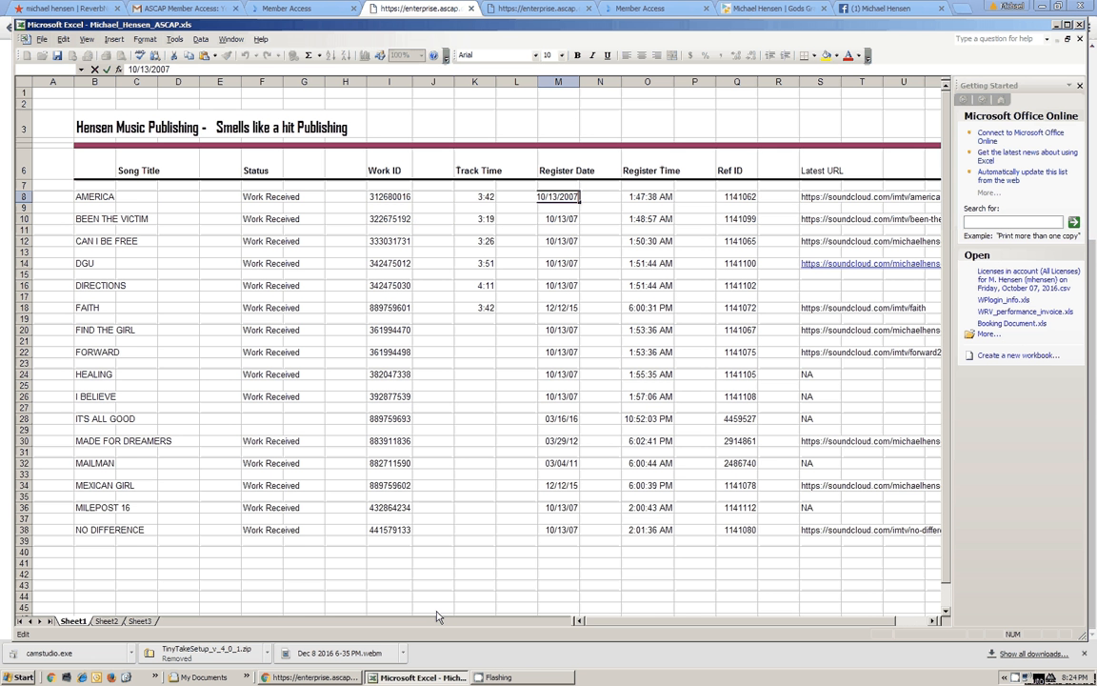
Select Work ID 312680016 in cell I8 of the Excel catalog, then return to the ASCAP form
{"action": "left_click", "coordinate": [399, 196]}
{"action": "double_click", "coordinate": [399, 196]}
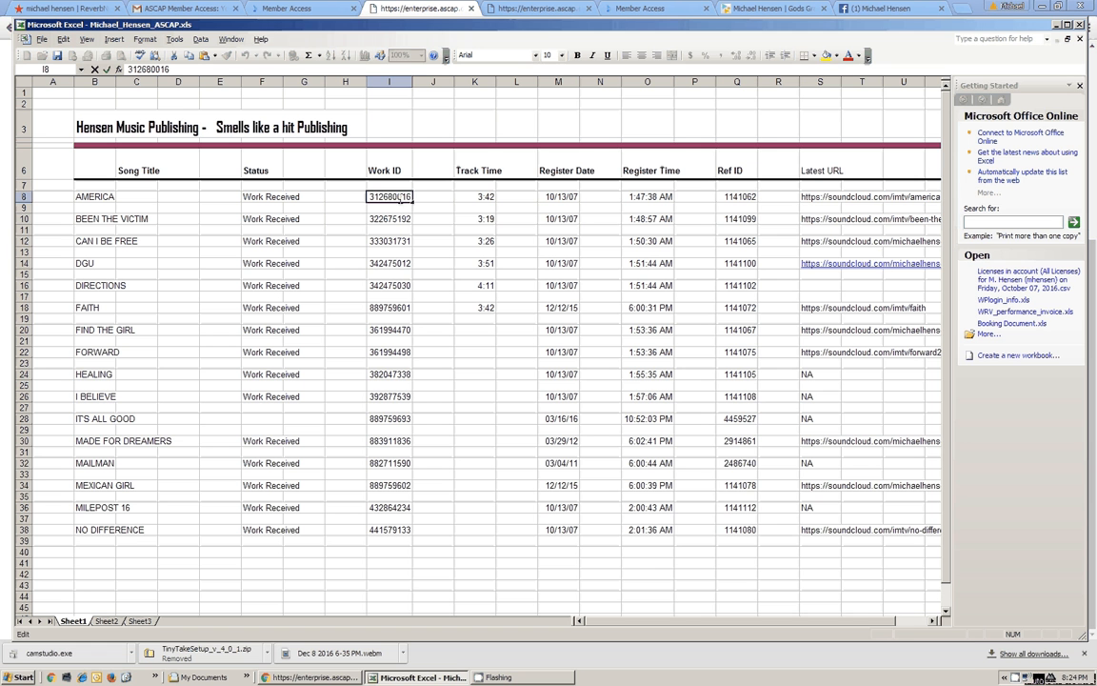
{"action": "double_click", "coordinate": [399, 197]}
{"action": "left_click", "coordinate": [340, 679]}
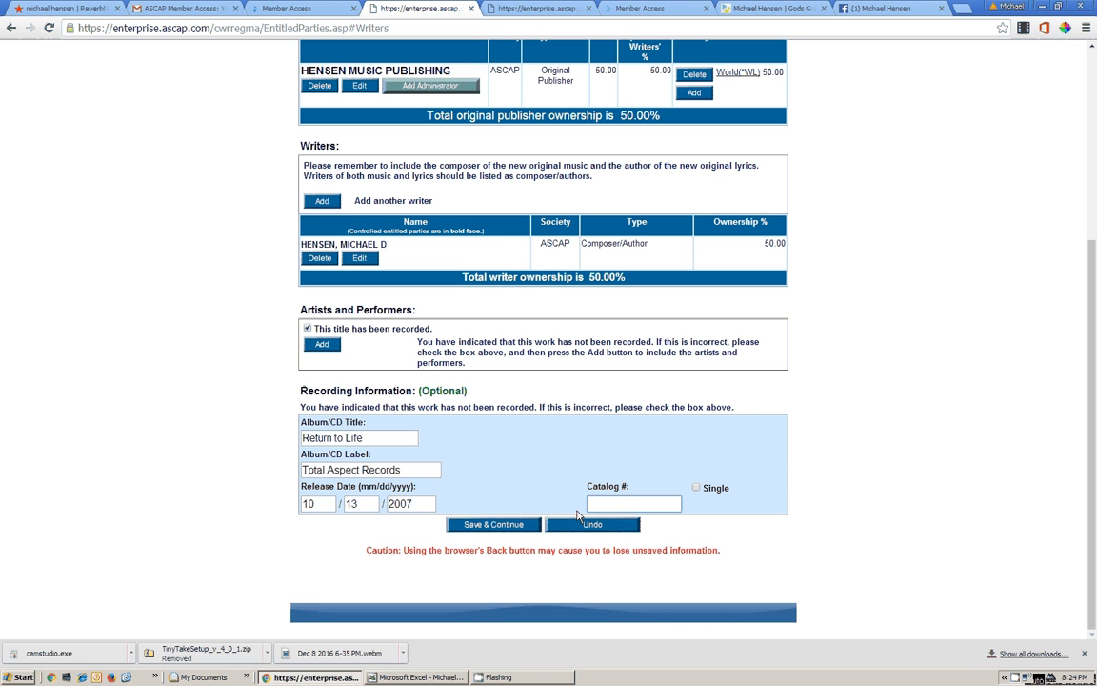
{"action": "left_click", "coordinate": [510, 532]}
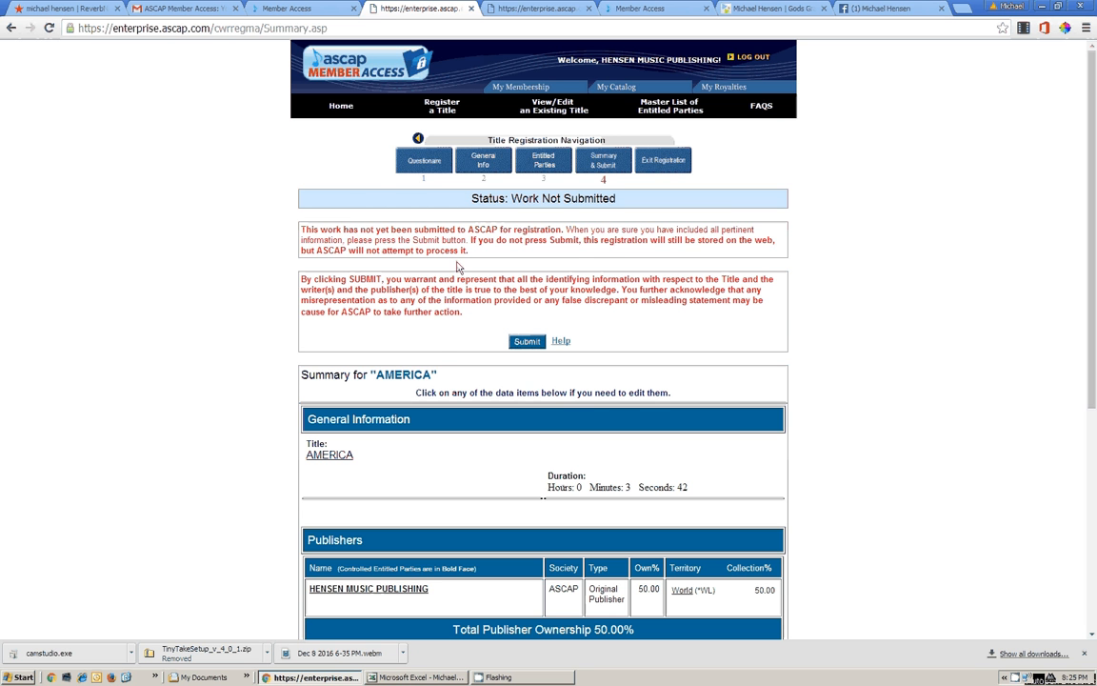
{"action": "scroll", "coordinate": [437, 357], "scroll_direction": "down", "scroll_amount": 3}
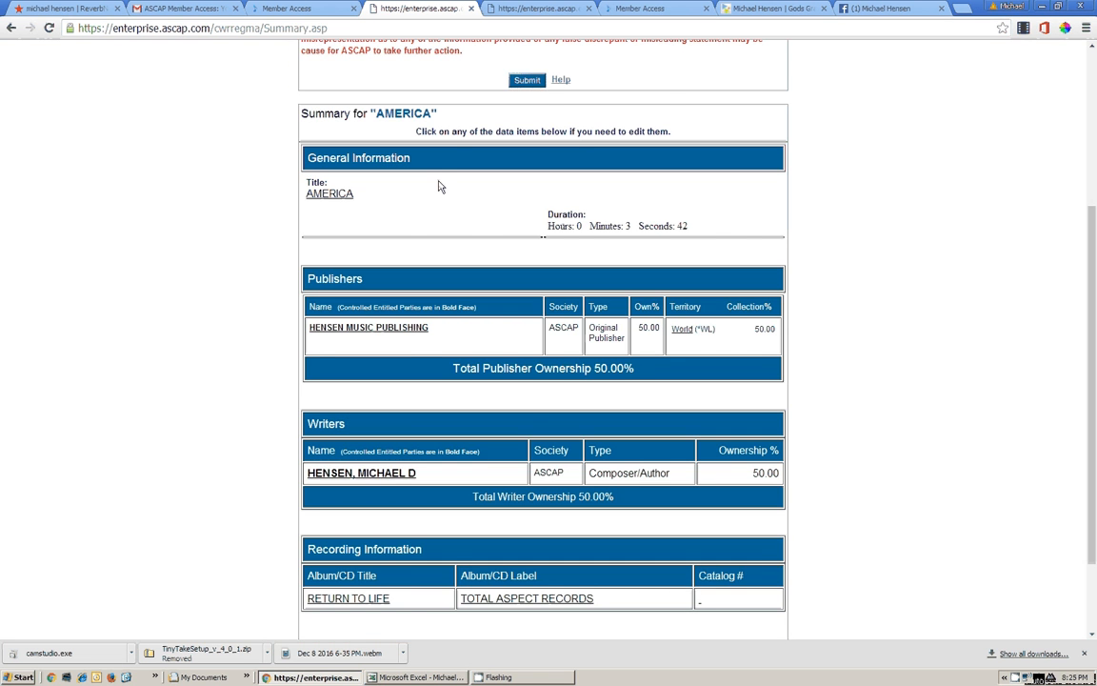
{"action": "scroll", "coordinate": [472, 278], "scroll_direction": "down", "scroll_amount": 2}
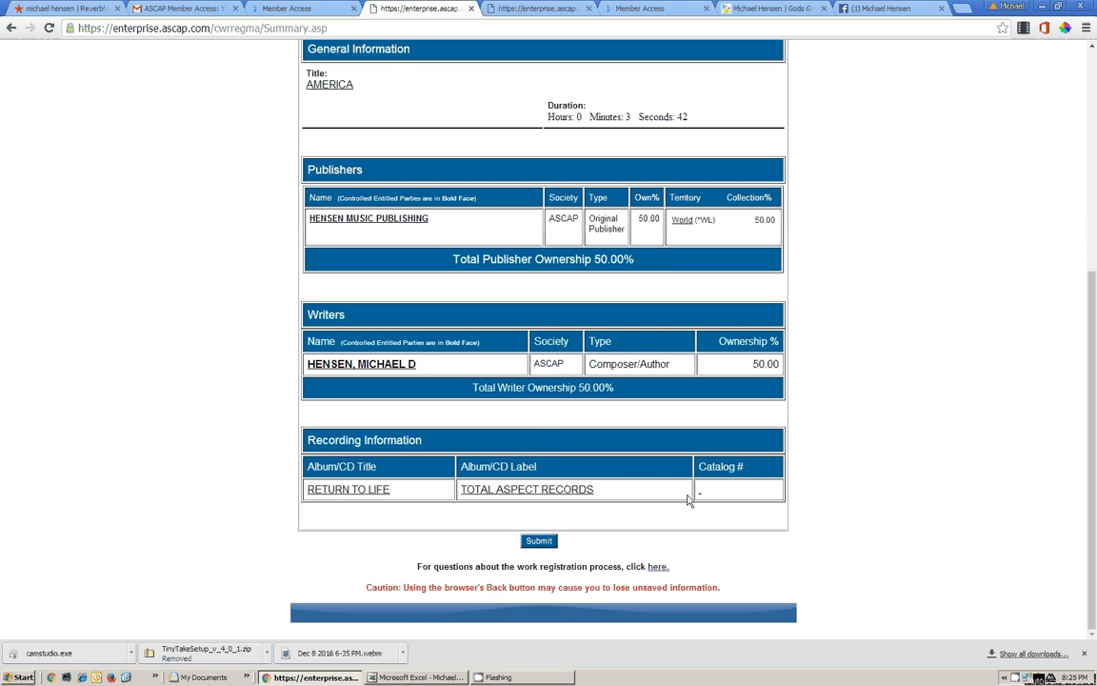
{"action": "scroll", "coordinate": [528, 419], "scroll_direction": "up", "scroll_amount": 5}
{"action": "scroll", "coordinate": [527, 419], "scroll_direction": "up", "scroll_amount": 2}
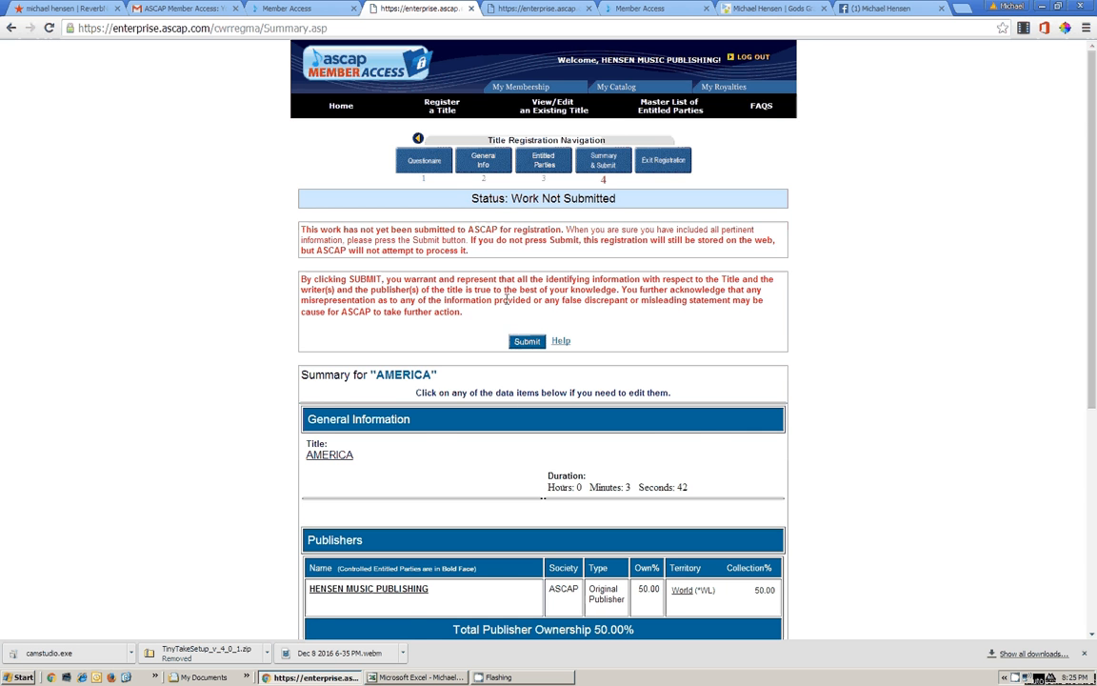
{"action": "scroll", "coordinate": [506, 299], "scroll_direction": "down", "scroll_amount": 3}
{"action": "scroll", "coordinate": [505, 301], "scroll_direction": "down", "scroll_amount": 3}
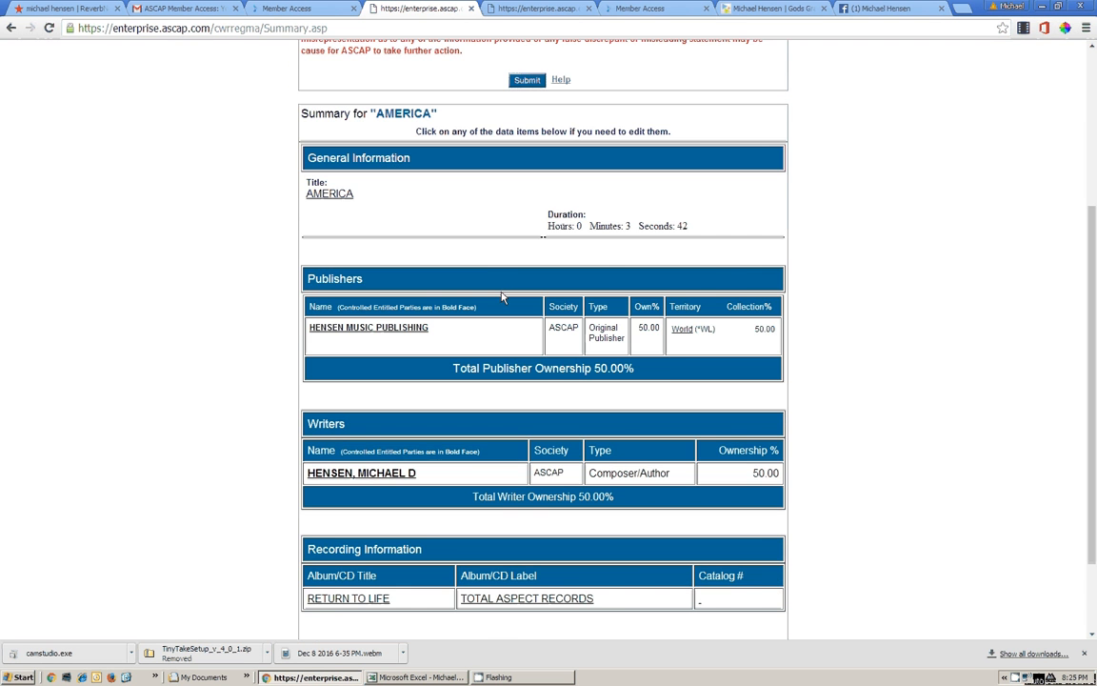
{"action": "scroll", "coordinate": [502, 297], "scroll_direction": "down", "scroll_amount": 1}
{"action": "scroll", "coordinate": [502, 296], "scroll_direction": "down", "scroll_amount": 1}
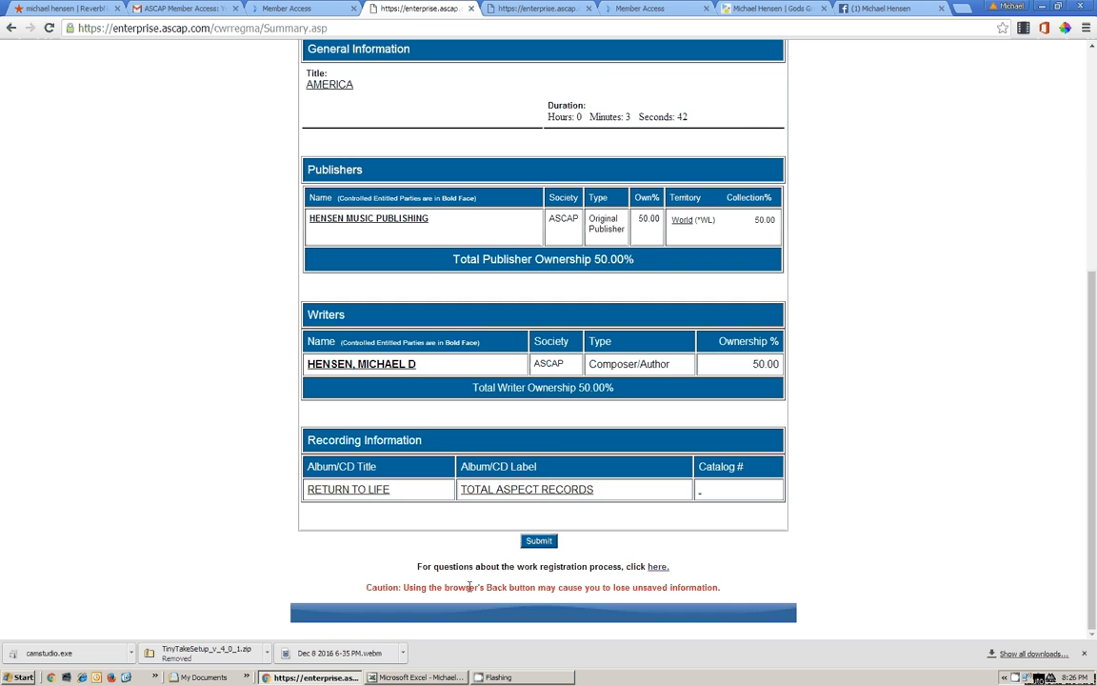
{"action": "scroll", "coordinate": [484, 429], "scroll_direction": "up", "scroll_amount": 3}
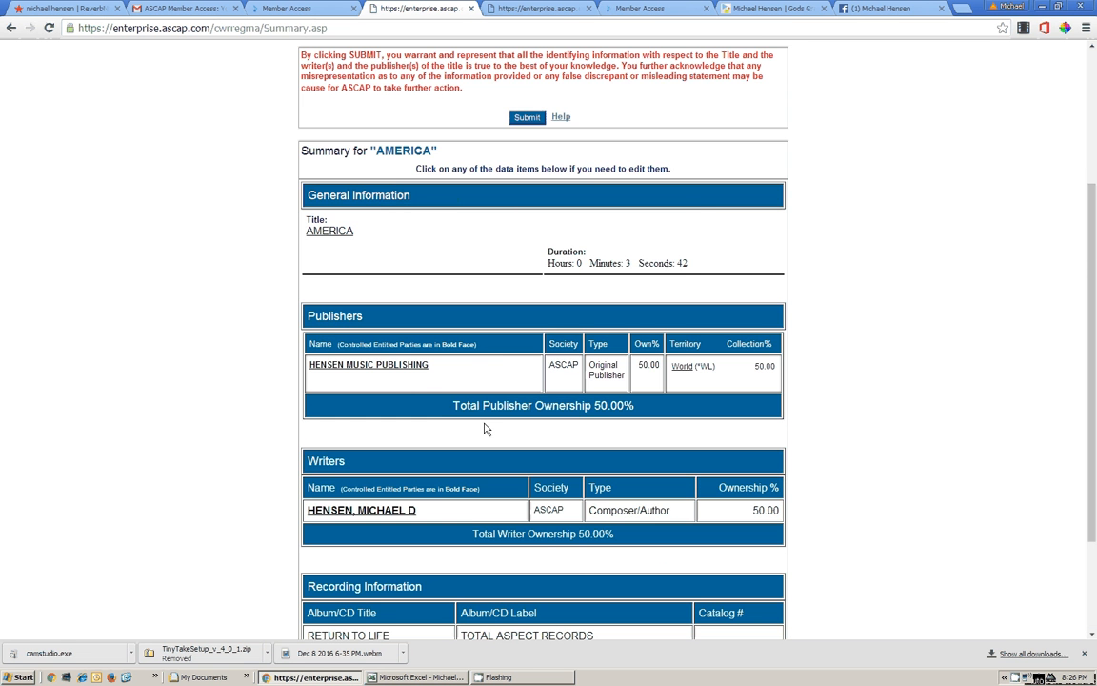
{"action": "scroll", "coordinate": [484, 429], "scroll_direction": "up", "scroll_amount": 5}
{"action": "scroll", "coordinate": [486, 405], "scroll_direction": "down", "scroll_amount": 5}
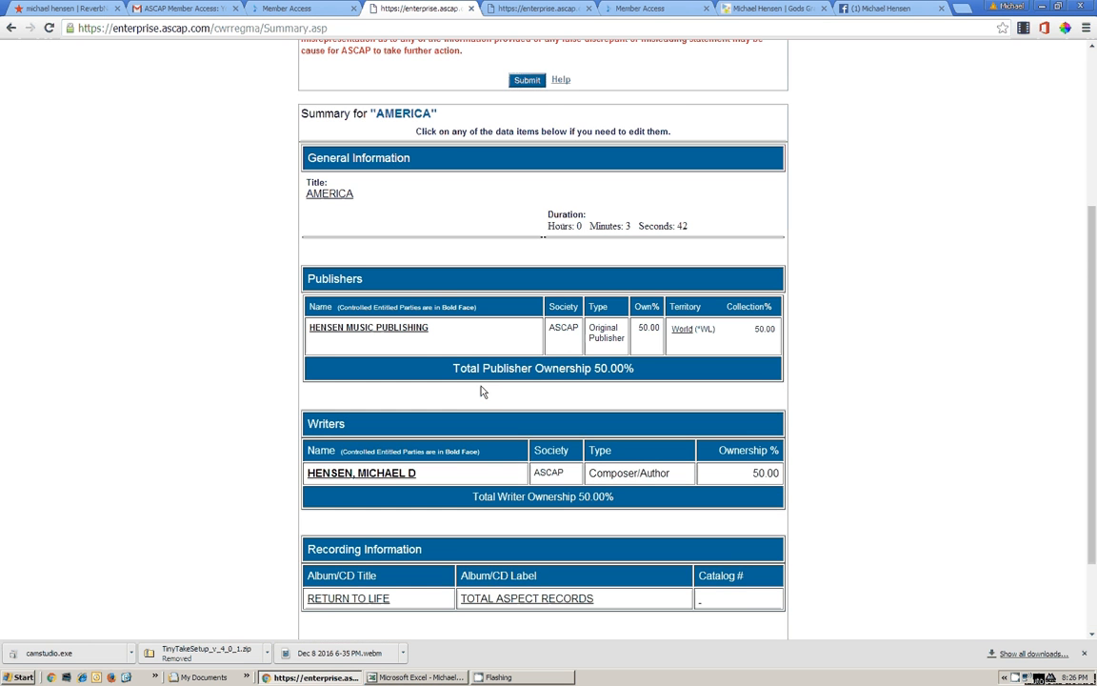
{"action": "scroll", "coordinate": [482, 391], "scroll_direction": "down", "scroll_amount": 2}
Submit AMERICA, then follow the missing-performer error to the Add an Artist form
{"action": "left_click", "coordinate": [536, 542]}
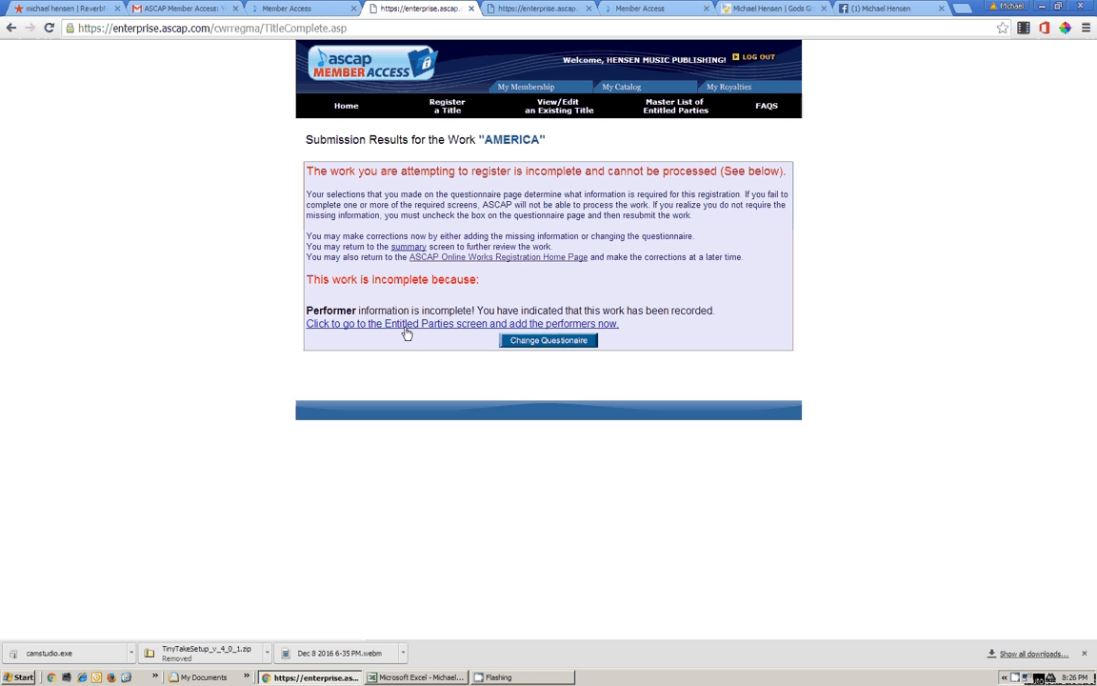
{"action": "left_click", "coordinate": [485, 324]}
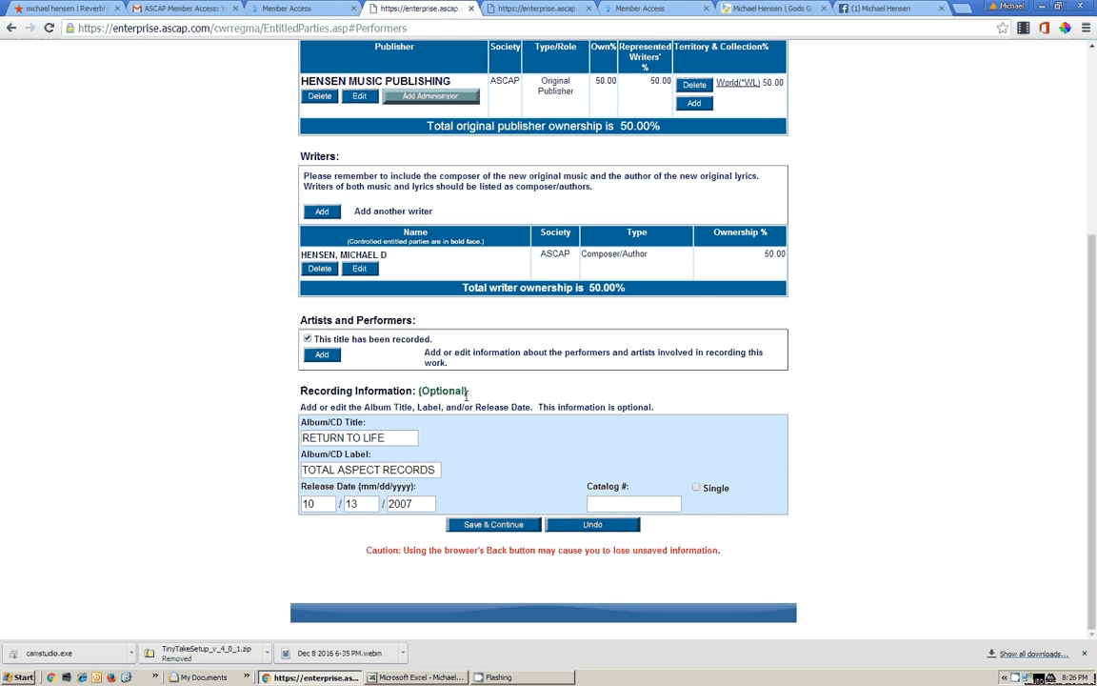
{"action": "left_click", "coordinate": [324, 357]}
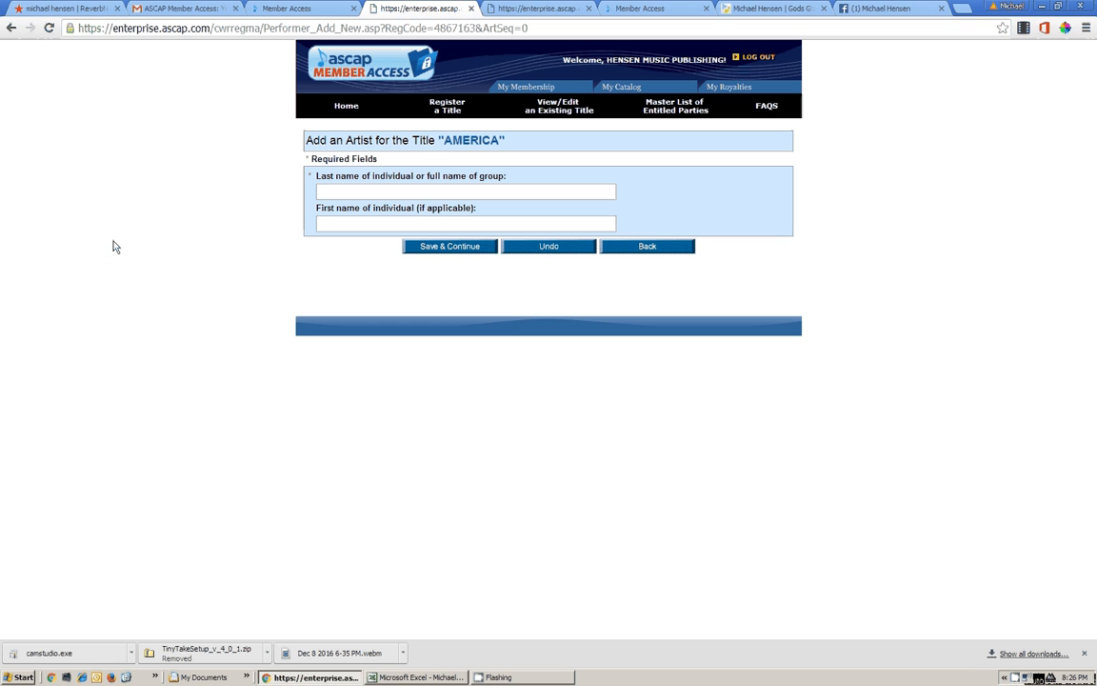
Save the writer as performing artist by last and first name, fixing the first-name typo
{"action": "left_click", "coordinate": [341, 190]}
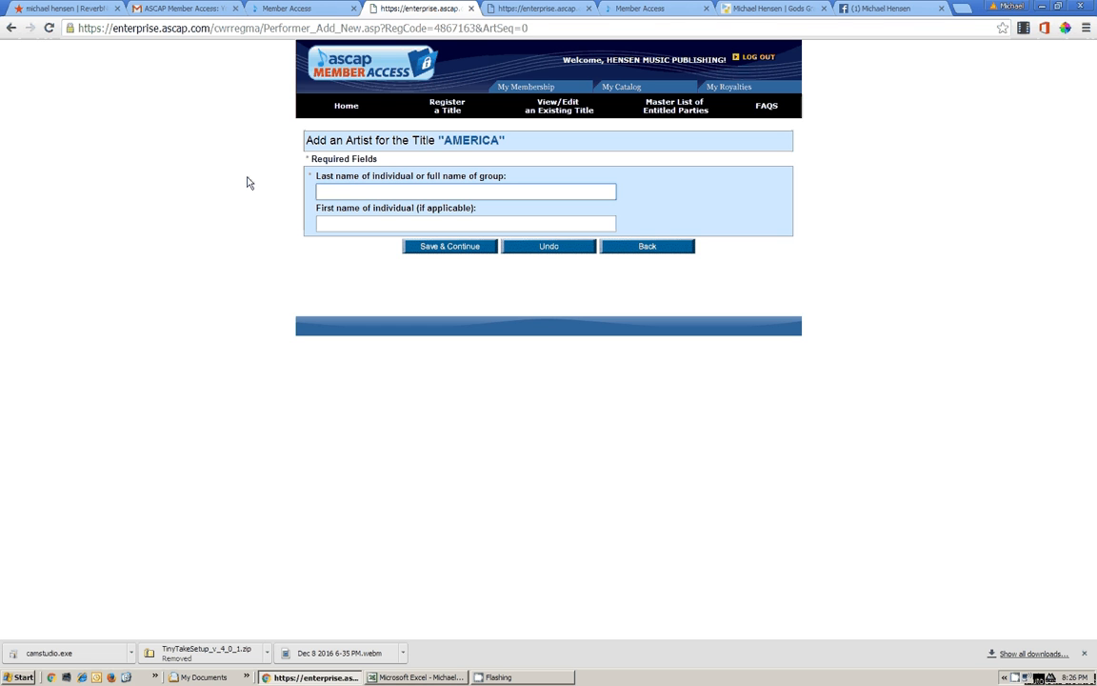
{"action": "key", "text": "Tab"}
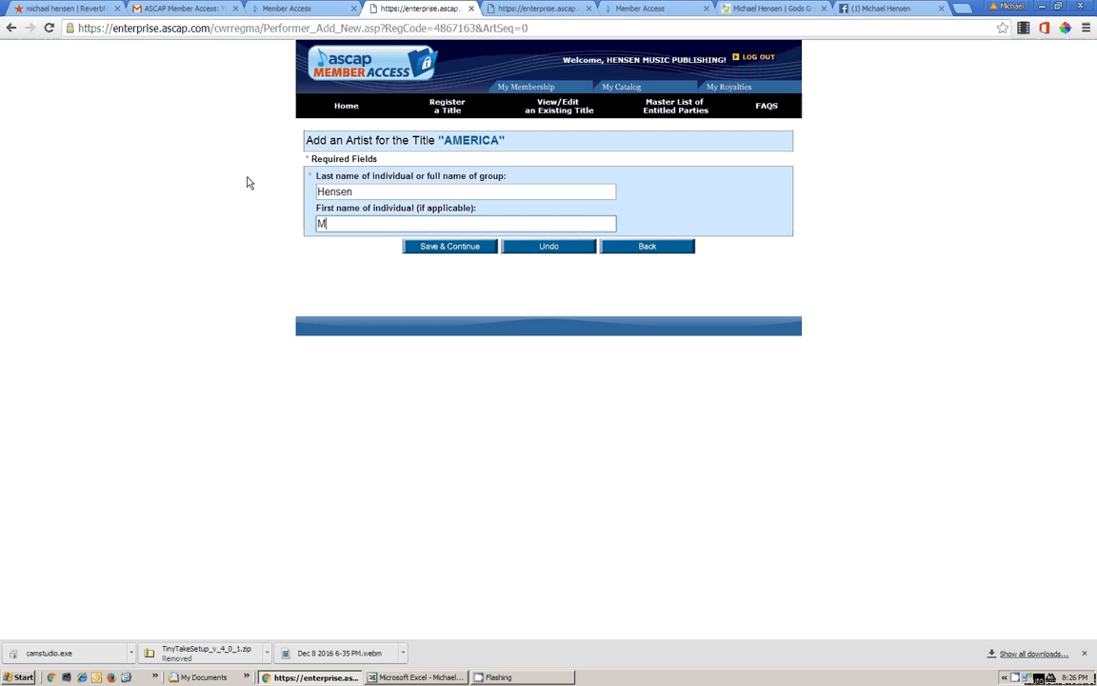
{"action": "left_click", "coordinate": [449, 247]}
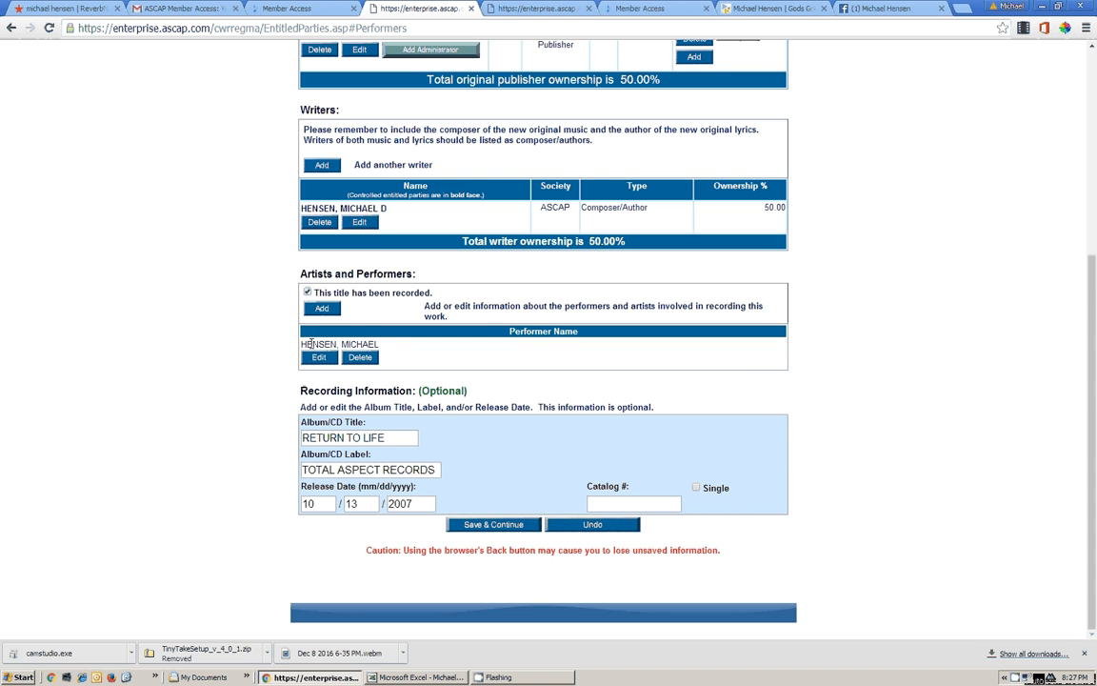
Enter catalog number MH000102 in AMERICA's recording information and save
{"action": "left_click_drag", "start_coordinate": [307, 344], "coordinate": [414, 355]}
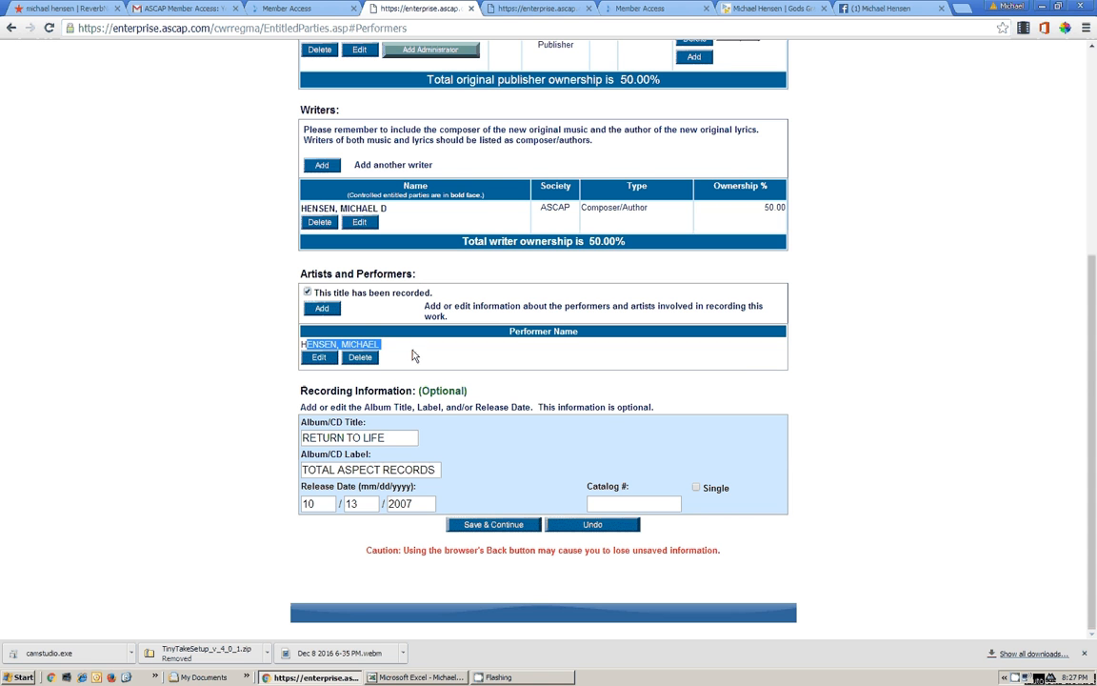
{"action": "left_click", "coordinate": [415, 355]}
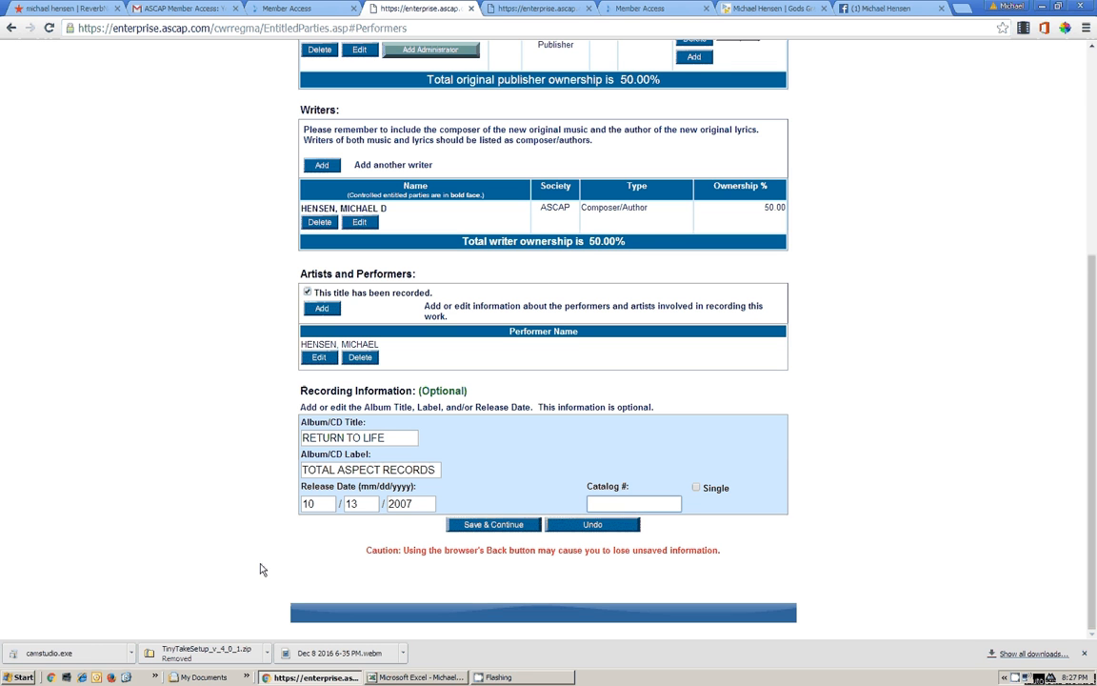
{"action": "type", "text": "MH000102"}
{"action": "left_click", "coordinate": [492, 527]}
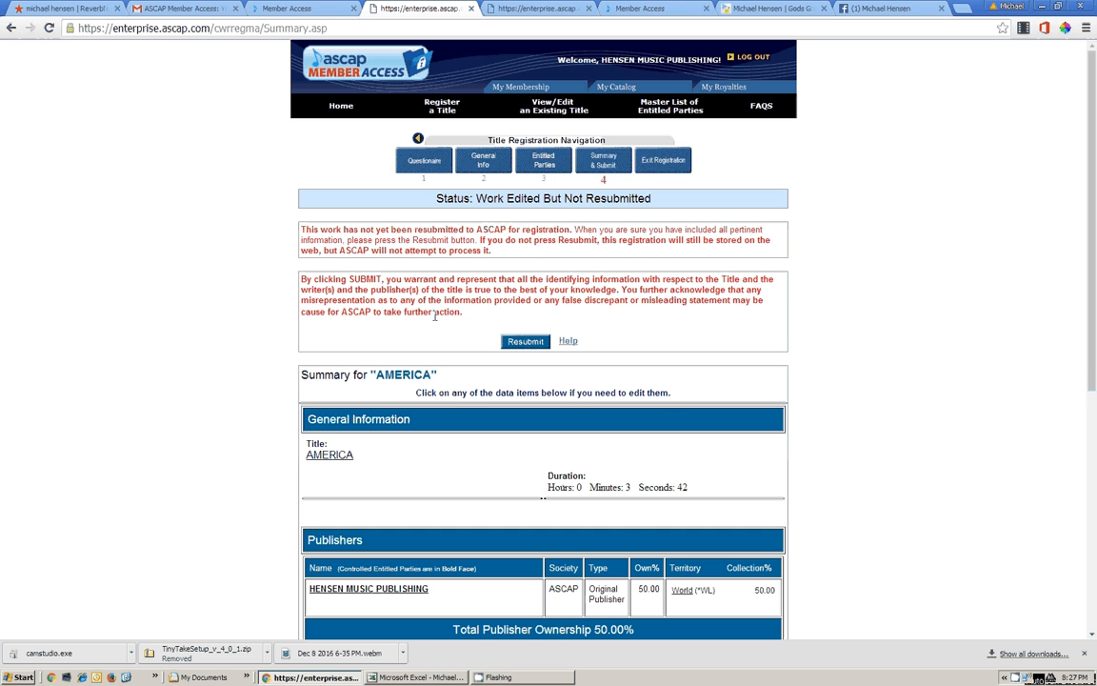
Review the summary's catalog number, artist and 50.00% writer share, then resubmit AMERICA
{"action": "scroll", "coordinate": [456, 311], "scroll_direction": "down", "scroll_amount": 2}
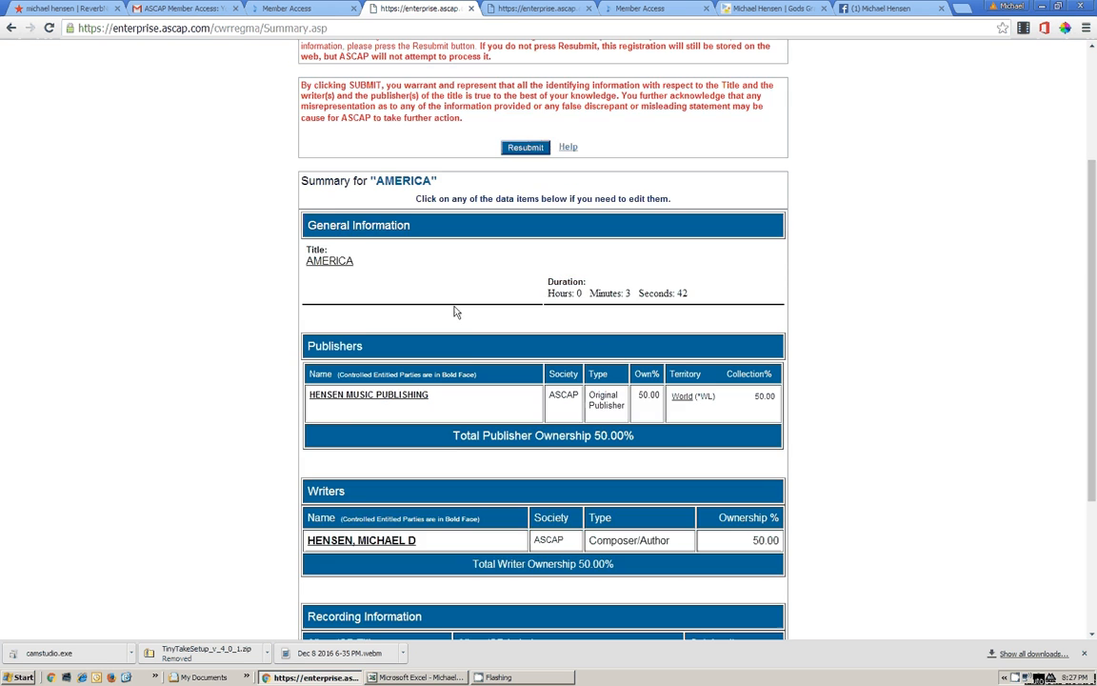
{"action": "scroll", "coordinate": [455, 312], "scroll_direction": "down", "scroll_amount": 2}
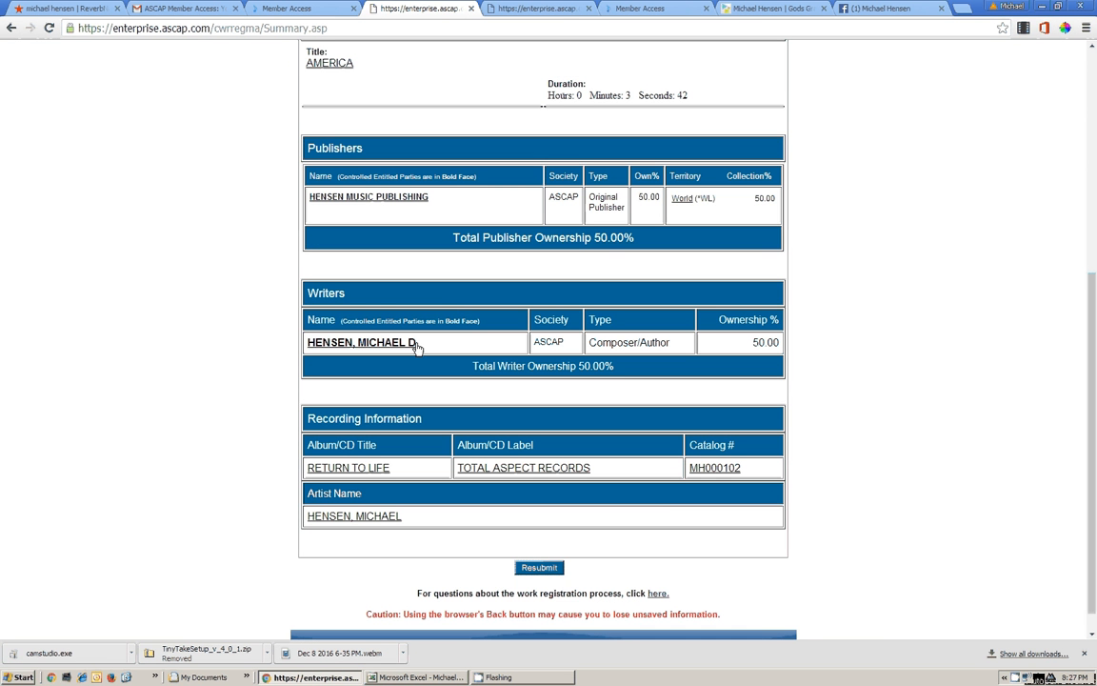
{"action": "scroll", "coordinate": [429, 350], "scroll_direction": "up", "scroll_amount": 1}
{"action": "scroll", "coordinate": [349, 306], "scroll_direction": "up", "scroll_amount": 1}
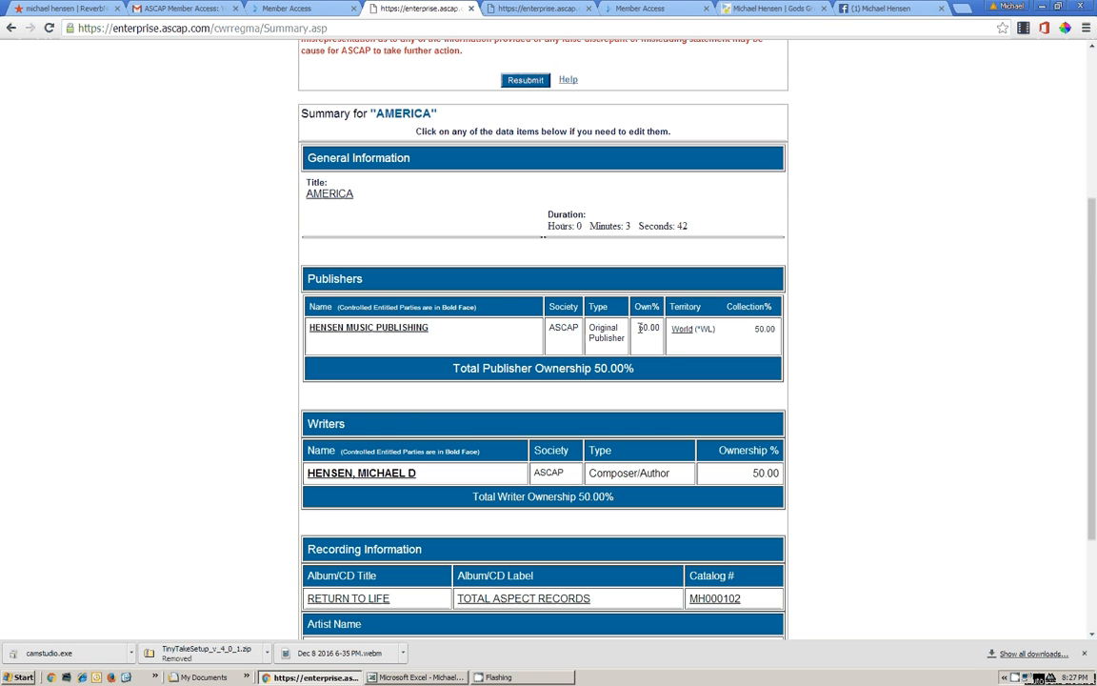
{"action": "double_click", "coordinate": [766, 472]}
{"action": "scroll", "coordinate": [476, 382], "scroll_direction": "up", "scroll_amount": 3}
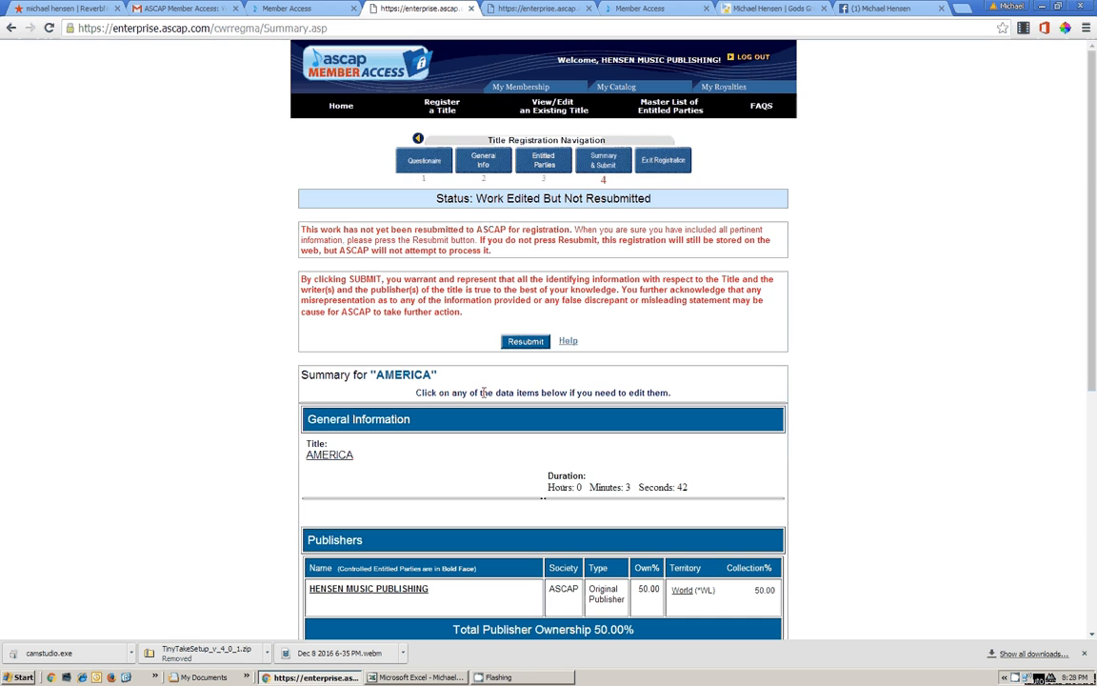
{"action": "left_click", "coordinate": [525, 342]}
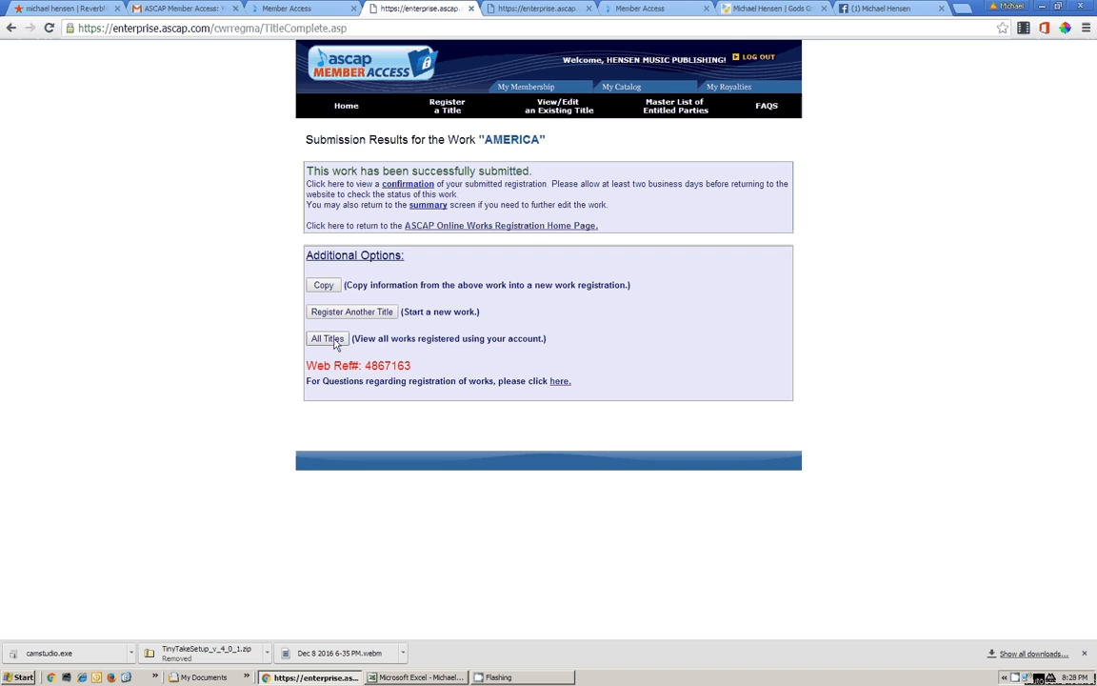
Confirm All Titles shows one work Ready for ASCAP Processing, then minimize Chrome and Excel
{"action": "left_click", "coordinate": [333, 343]}
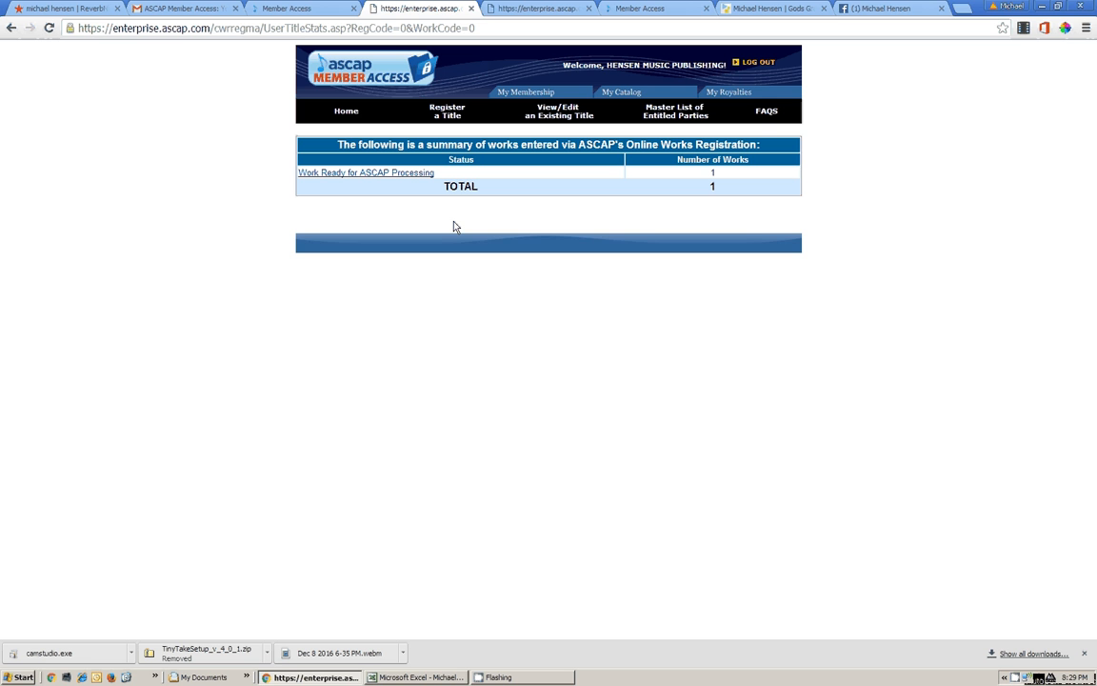
{"action": "left_click", "coordinate": [495, 678]}
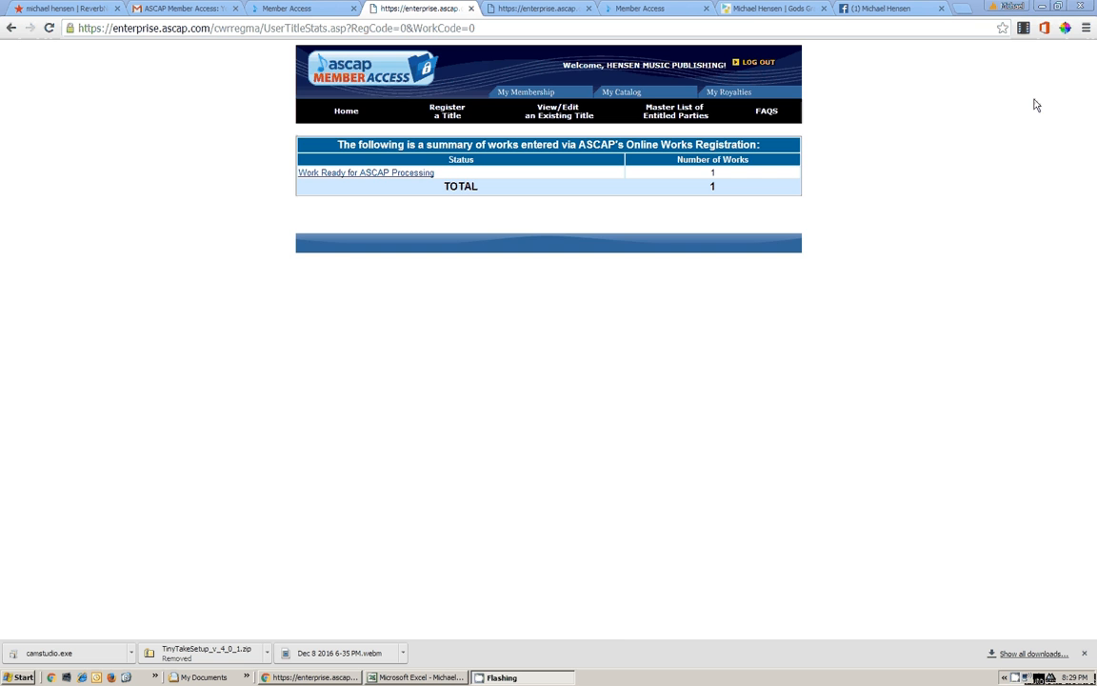
{"action": "left_click", "coordinate": [1042, 7]}
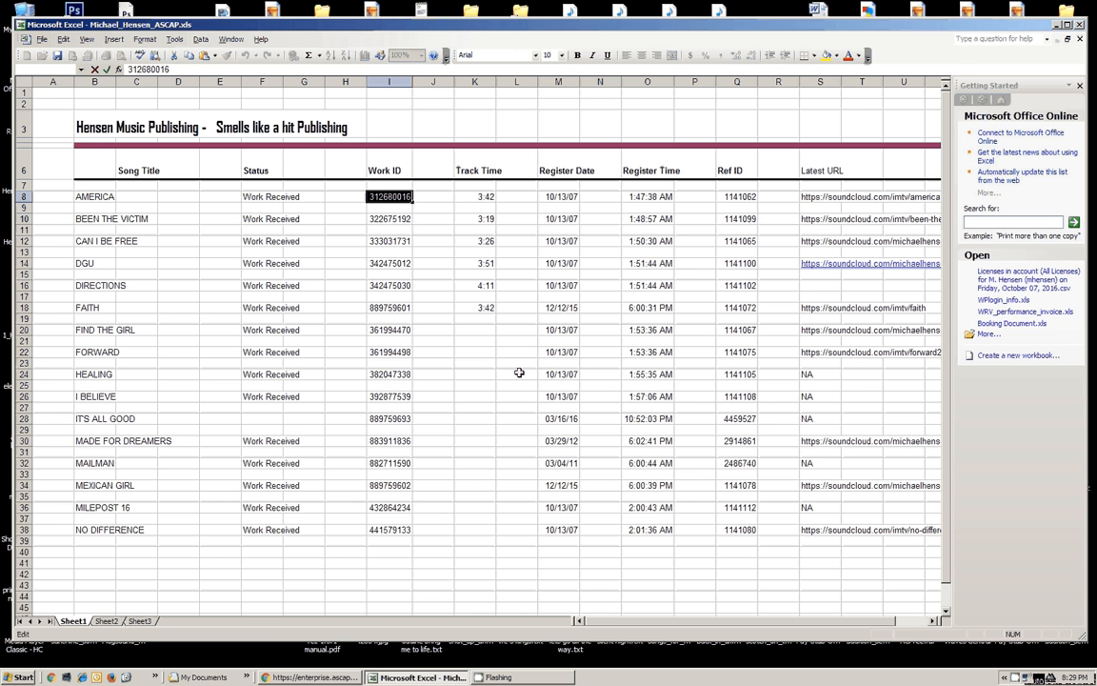
{"action": "left_click", "coordinate": [1058, 25]}
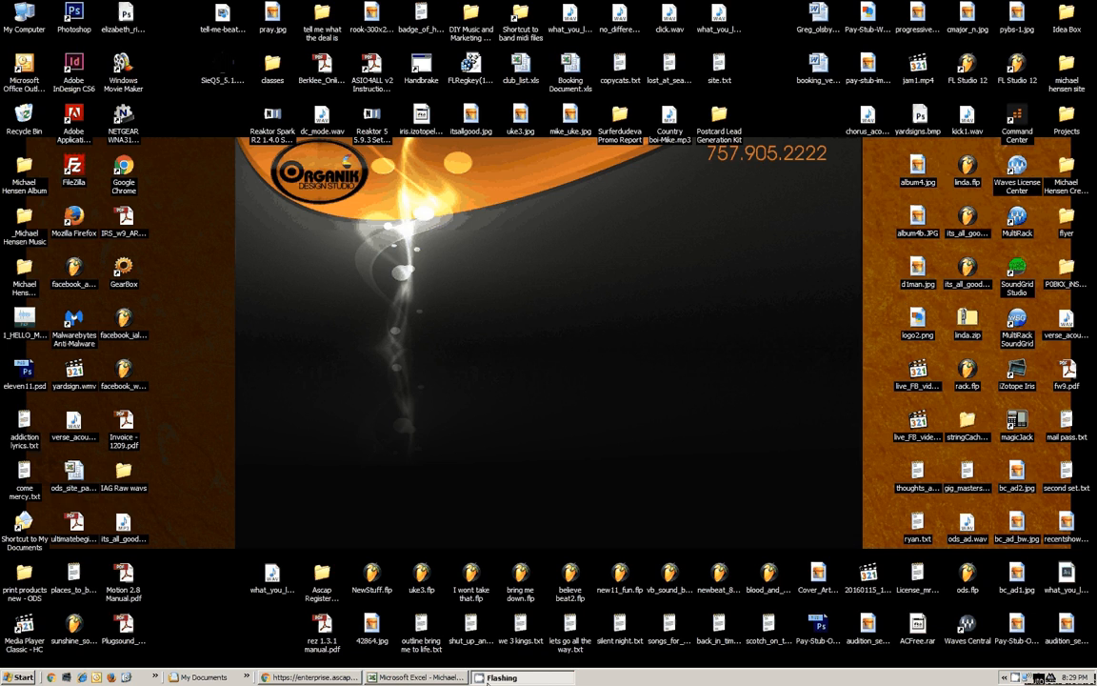